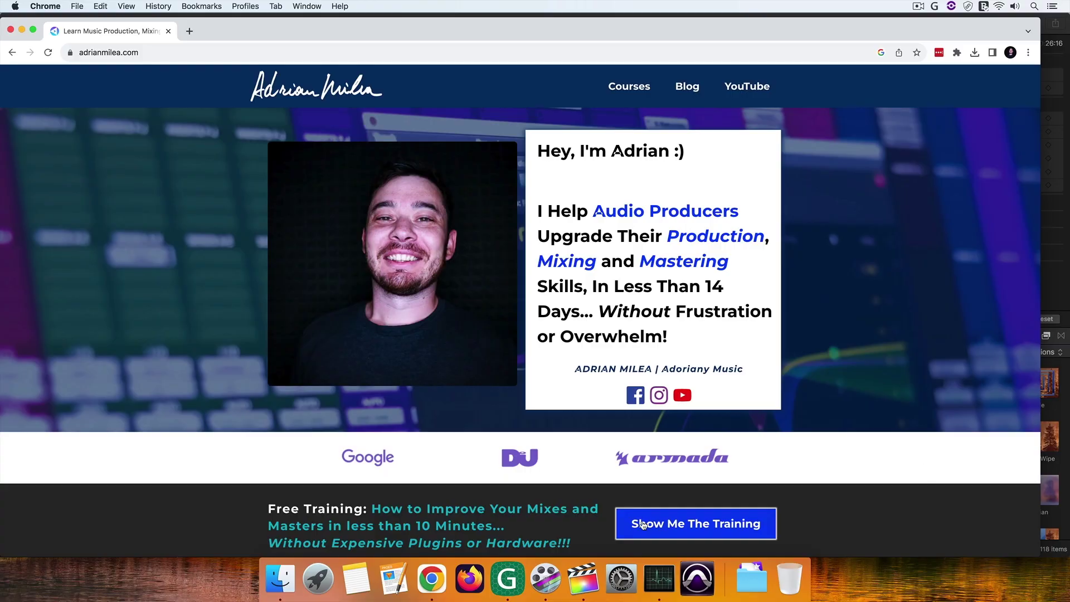
# Open the free mixing and mastering training page from adrianmilea.com.
pyautogui.click(674, 526)
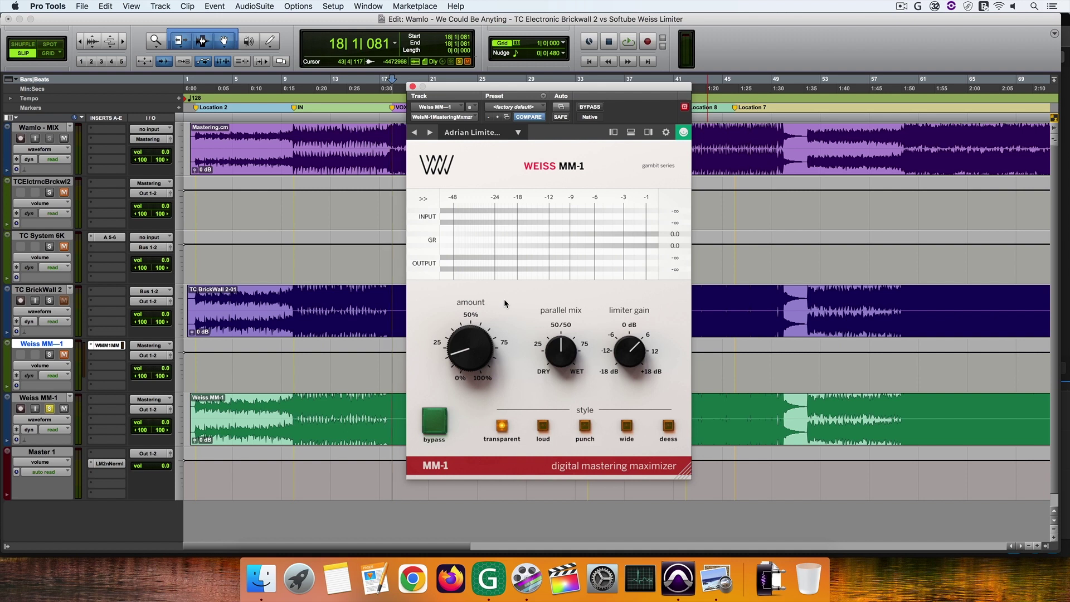
# Bring the Edit window into focus and move the plugin window out of the way.
pyautogui.click(348, 474)
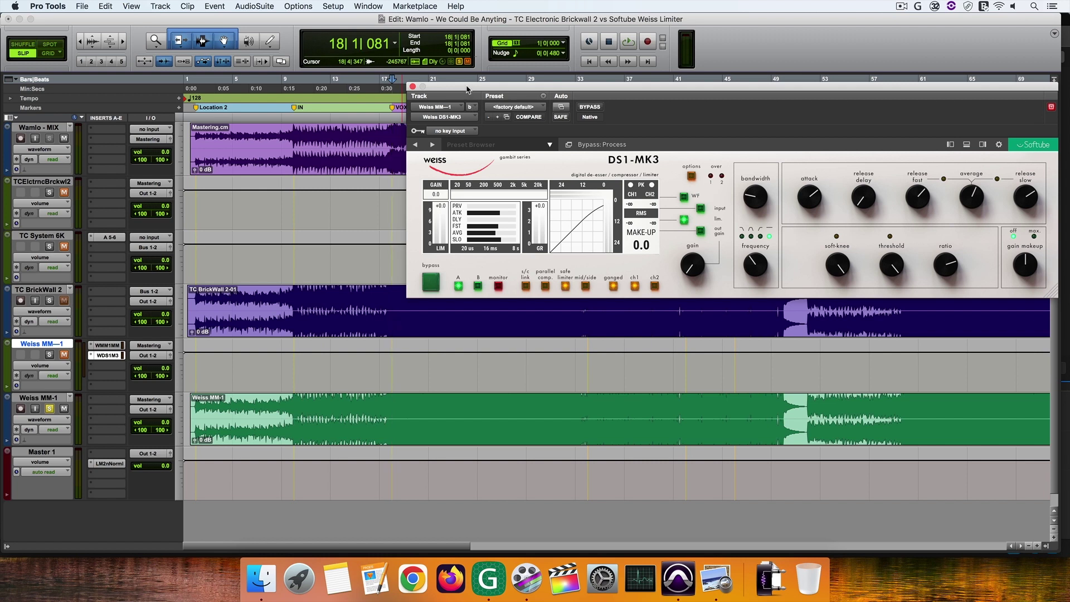
pyautogui.moveTo(467, 89); pyautogui.dragTo(287, 89)
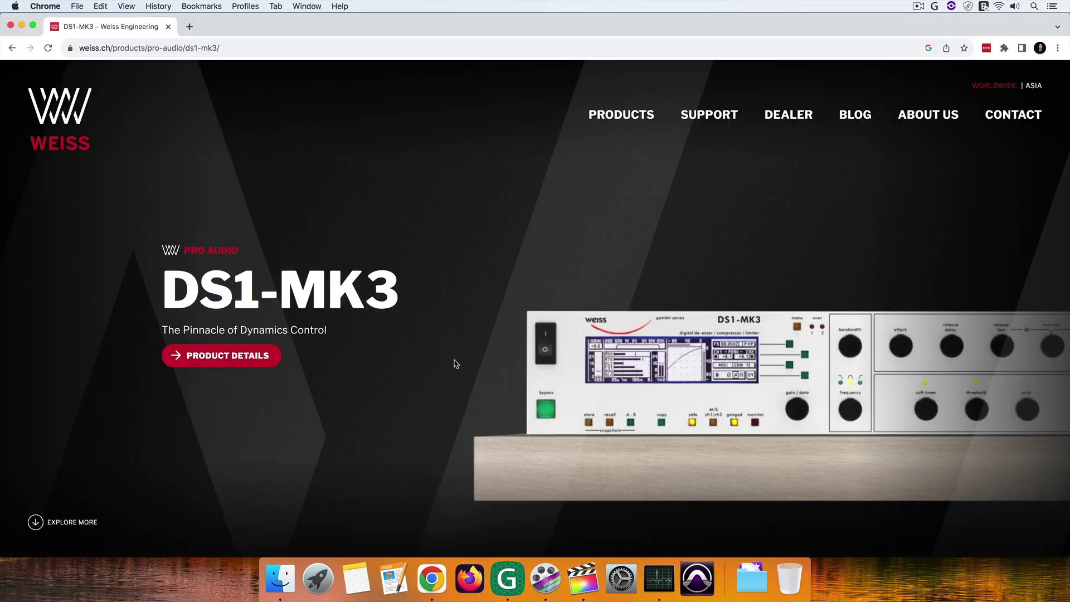
# Scroll down the Weiss DS1-MK3 product page to its full front-panel image.
pyautogui.scroll(-10, 456, 363)
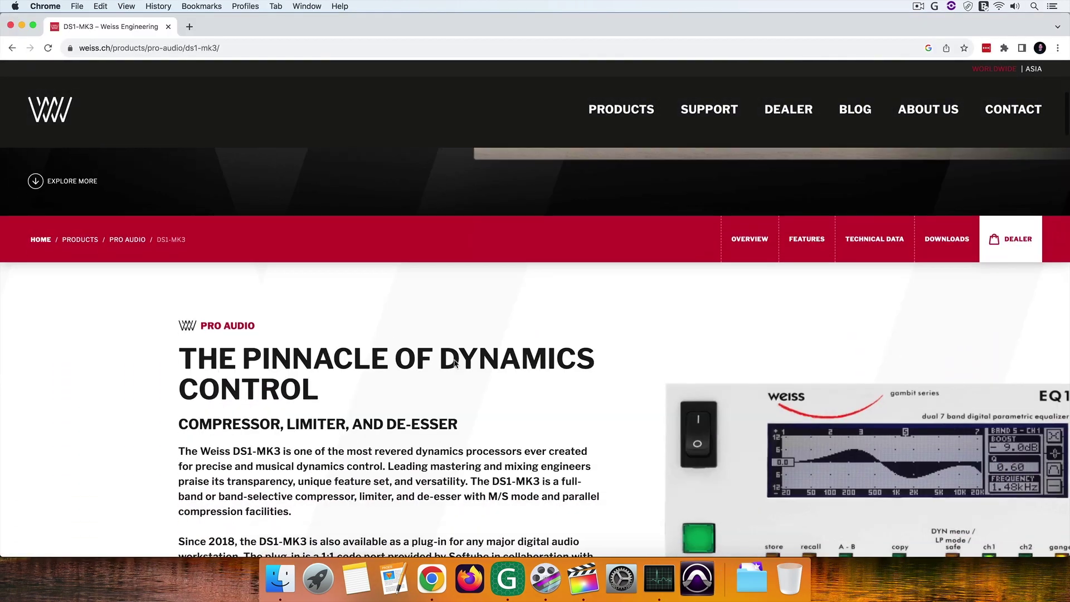
pyautogui.scroll(-11, 454, 363)
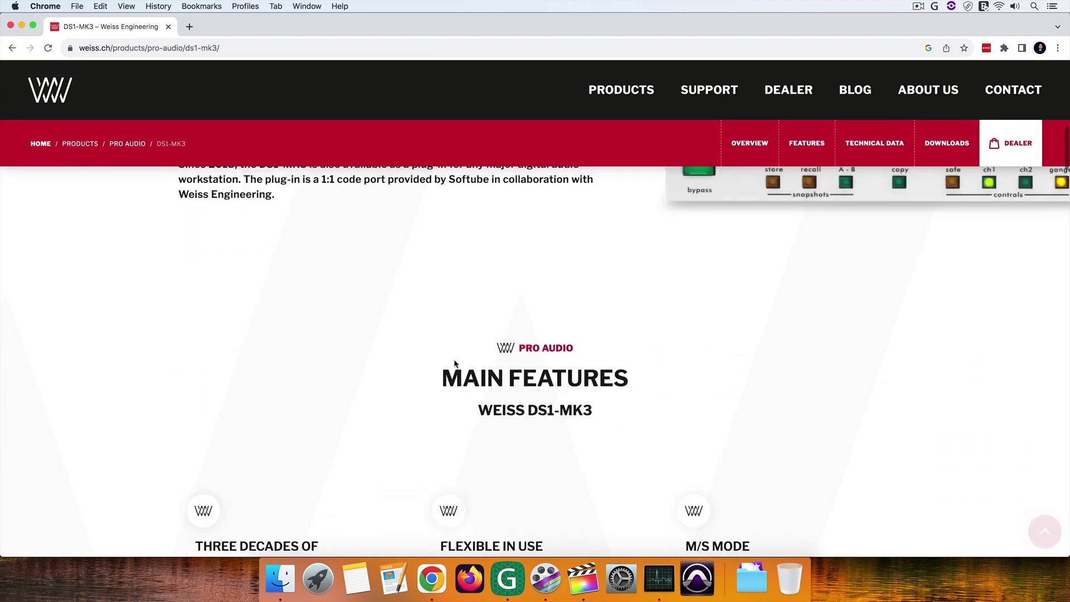
pyautogui.scroll(-20, 454, 364)
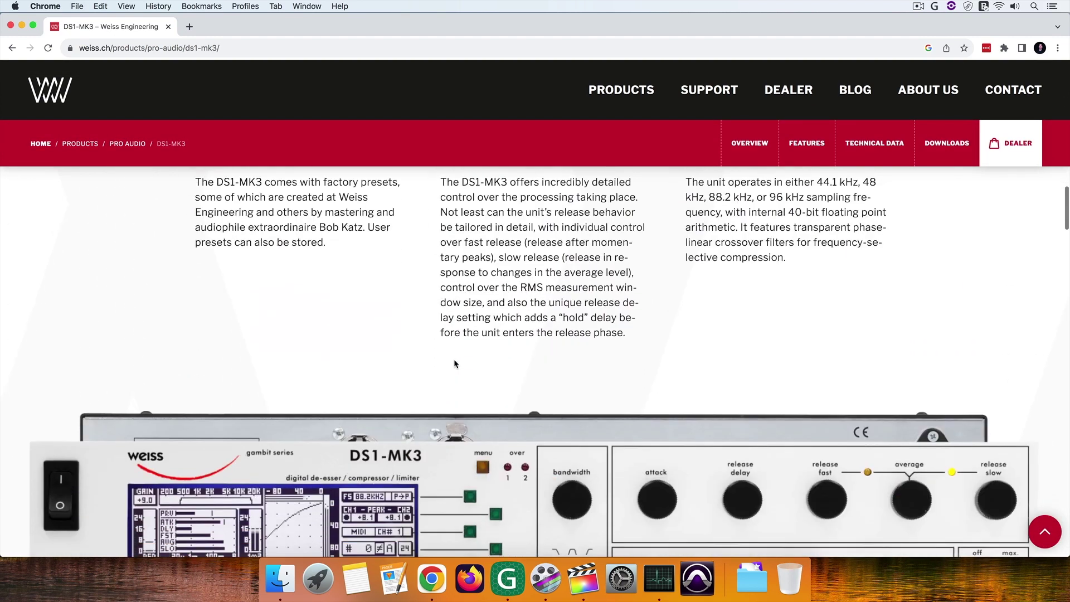
pyautogui.scroll(-5, 454, 363)
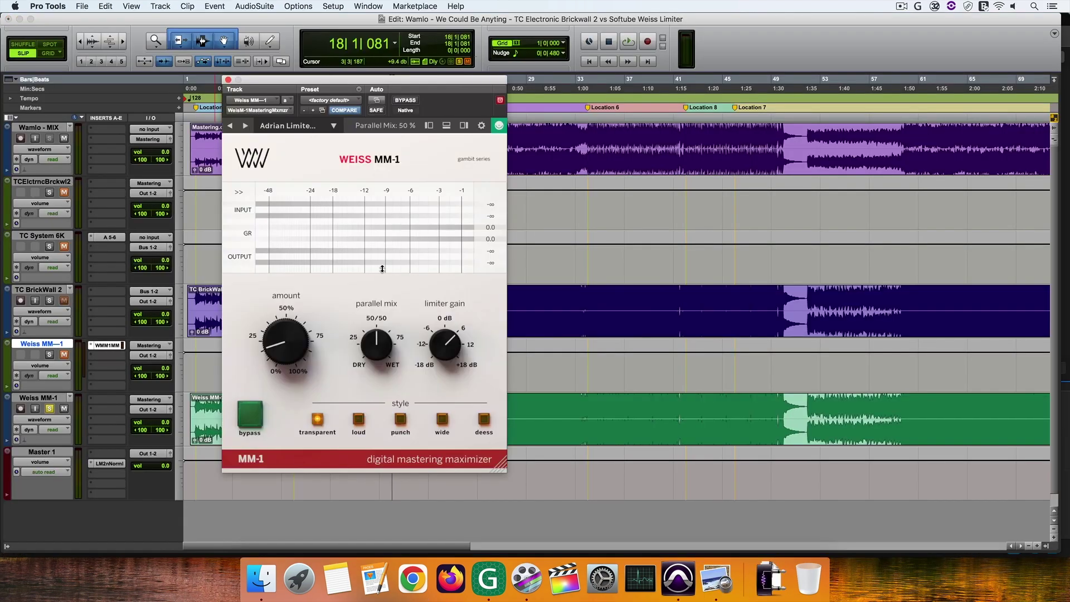
# Move the Weiss MM-1 window off the regions and play a passage to hear it.
pyautogui.moveTo(378, 89); pyautogui.dragTo(594, 120)
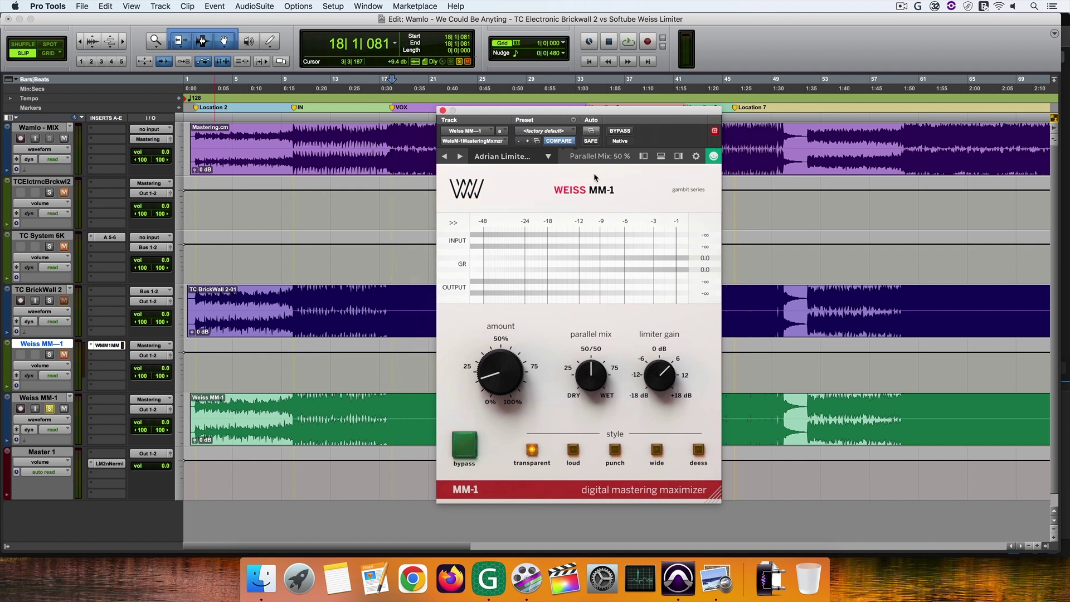
pyautogui.press('space')
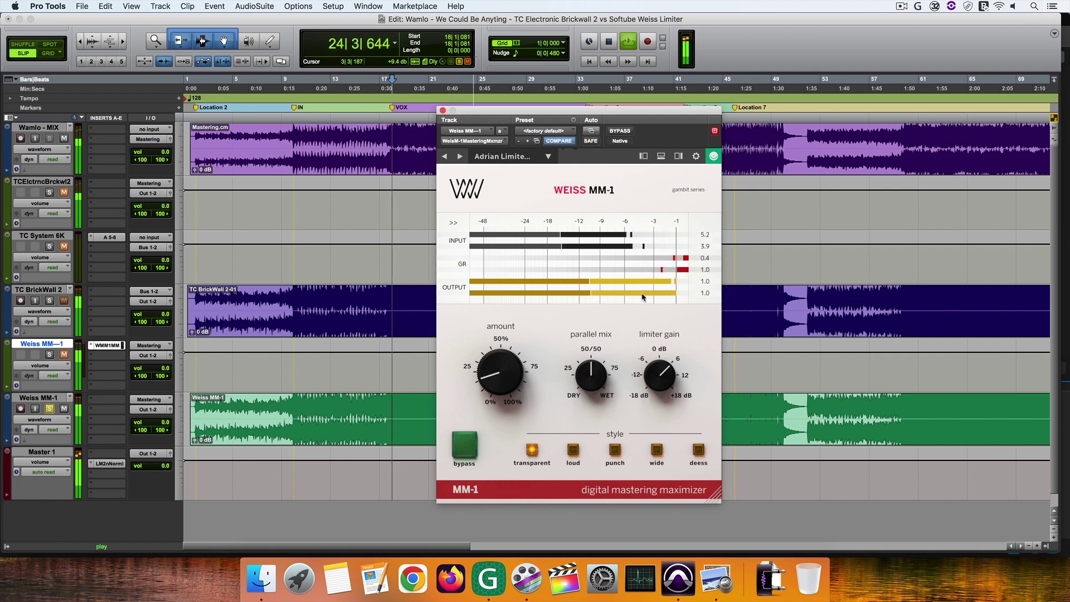
pyautogui.press('space')
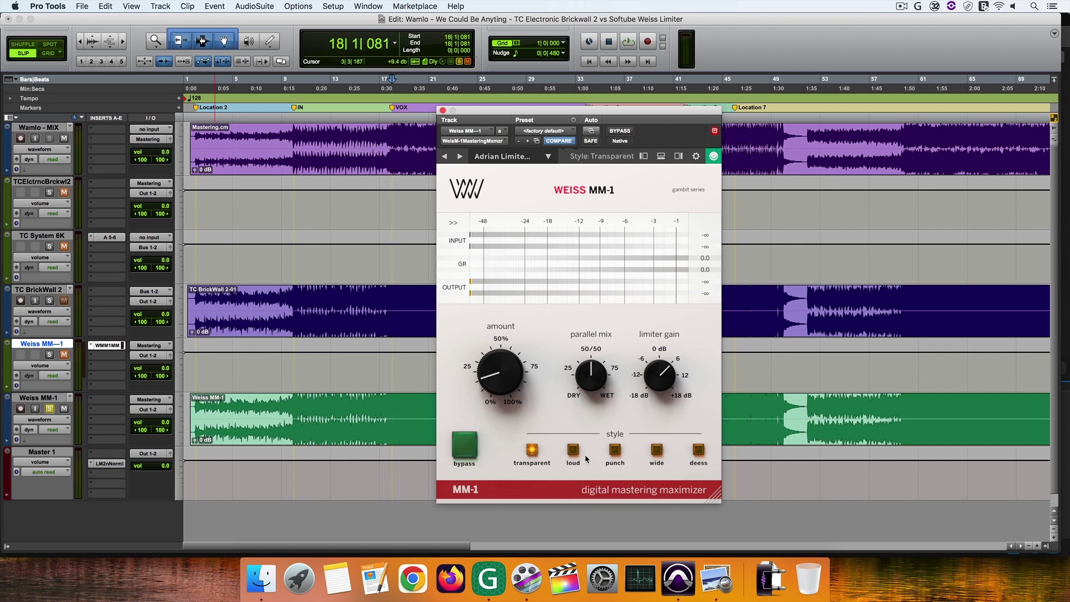
# Audition the Wide, Punch and Loud styles, return to Transparent, and bypass the MM-1.
pyautogui.click(657, 451)
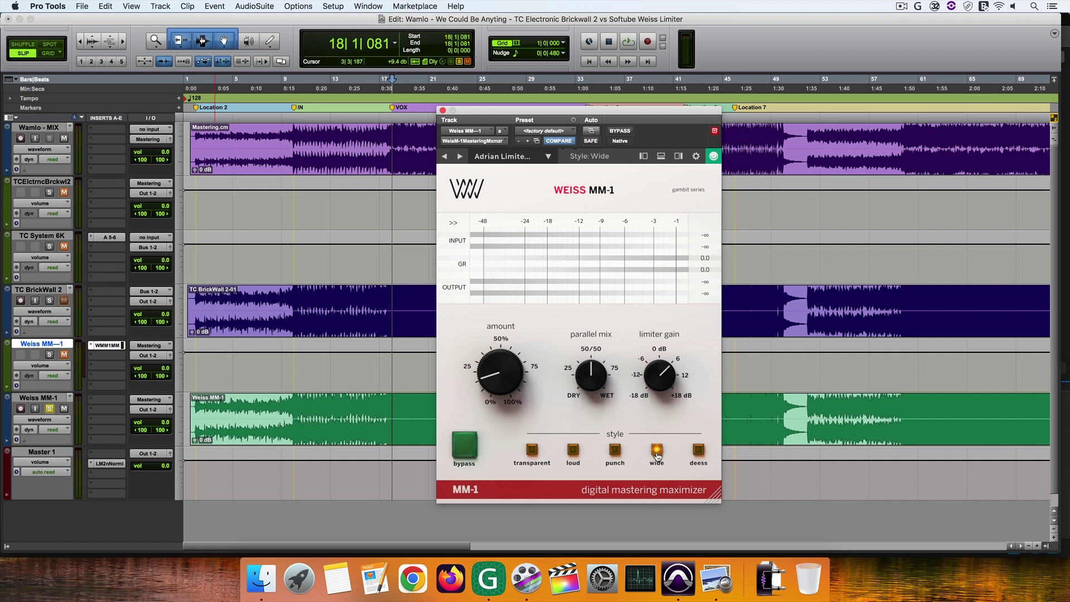
pyautogui.click(616, 453)
pyautogui.click(572, 452)
pyautogui.click(532, 452)
pyautogui.click(473, 456)
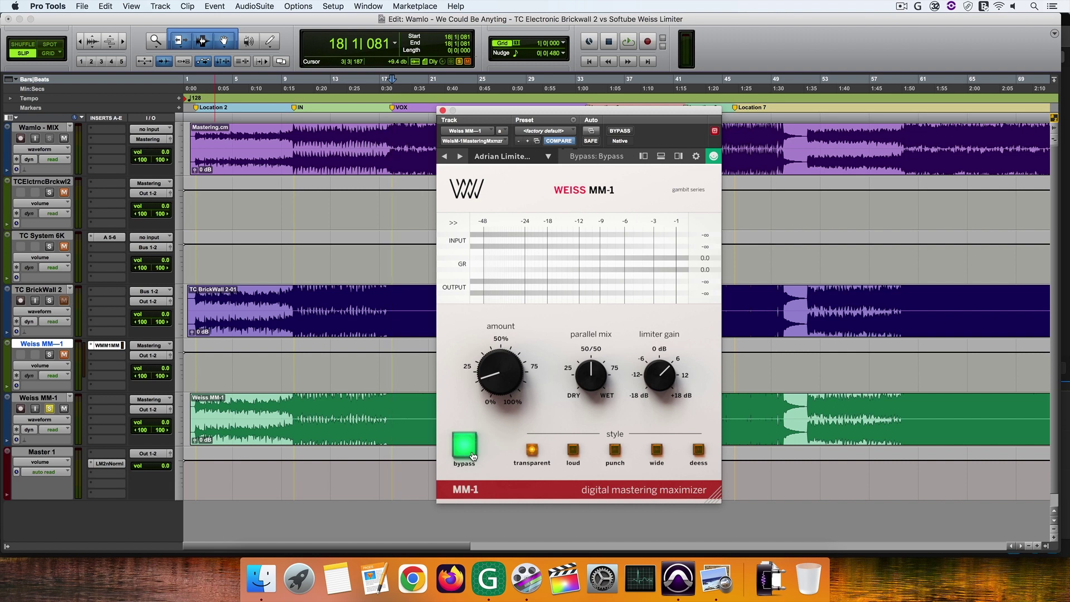
# Re-enable the MM-1 and sweep parallel mix from 0% to 100%, settling near 52%.
pyautogui.click(473, 456)
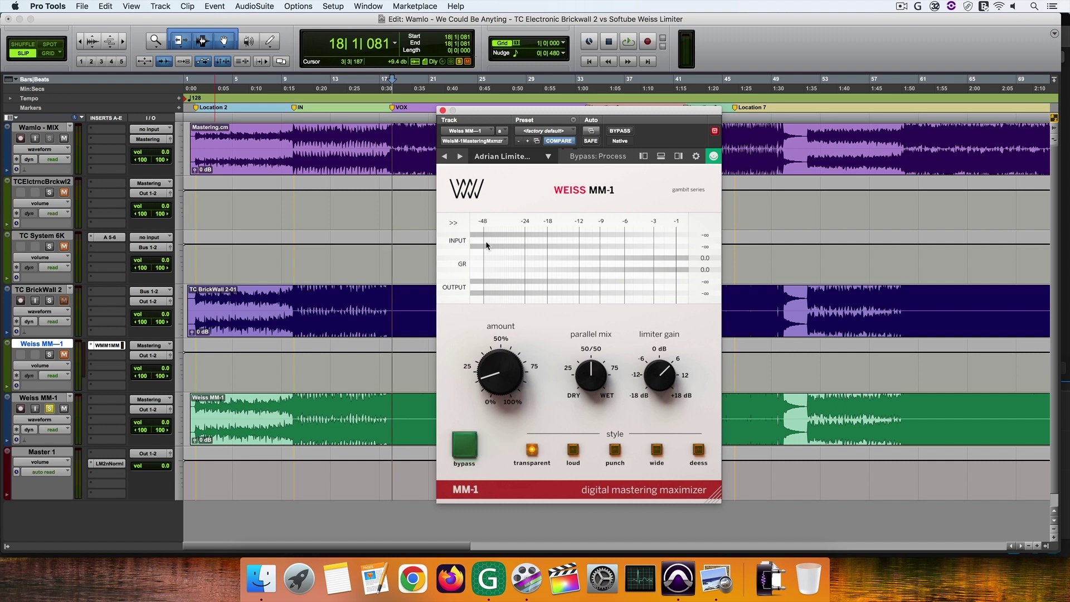
pyautogui.moveTo(489, 362)
pyautogui.moveTo(580, 382)
pyautogui.moveTo(580, 382); pyautogui.dragTo(584, 405)
pyautogui.moveTo(586, 454); pyautogui.dragTo(586, 403)
pyautogui.moveTo(581, 379); pyautogui.dragTo(589, 276)
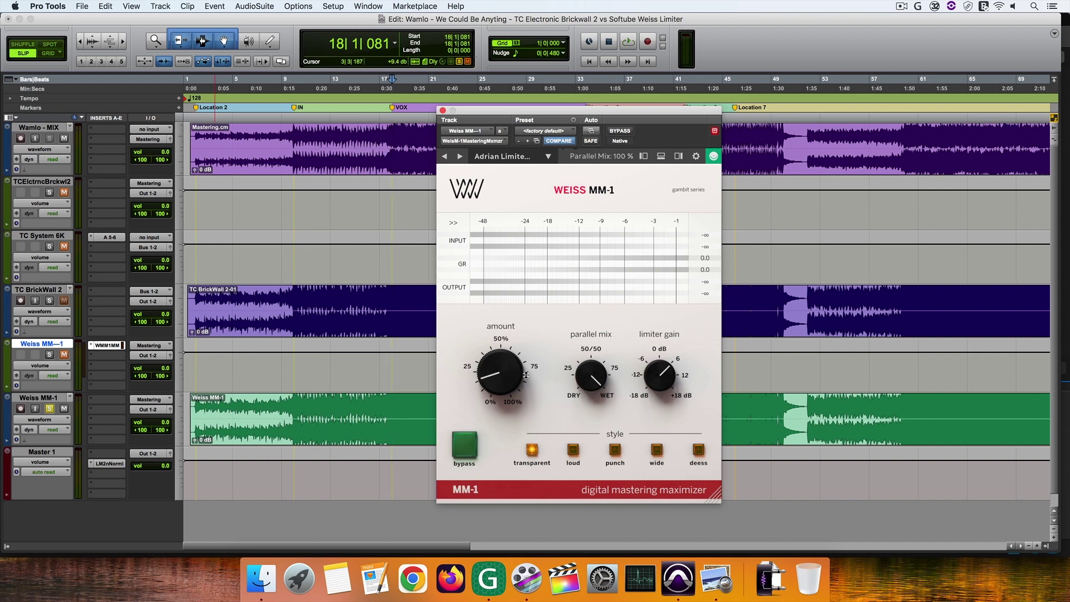
pyautogui.moveTo(592, 374); pyautogui.dragTo(576, 444)
pyautogui.moveTo(586, 370); pyautogui.dragTo(583, 392)
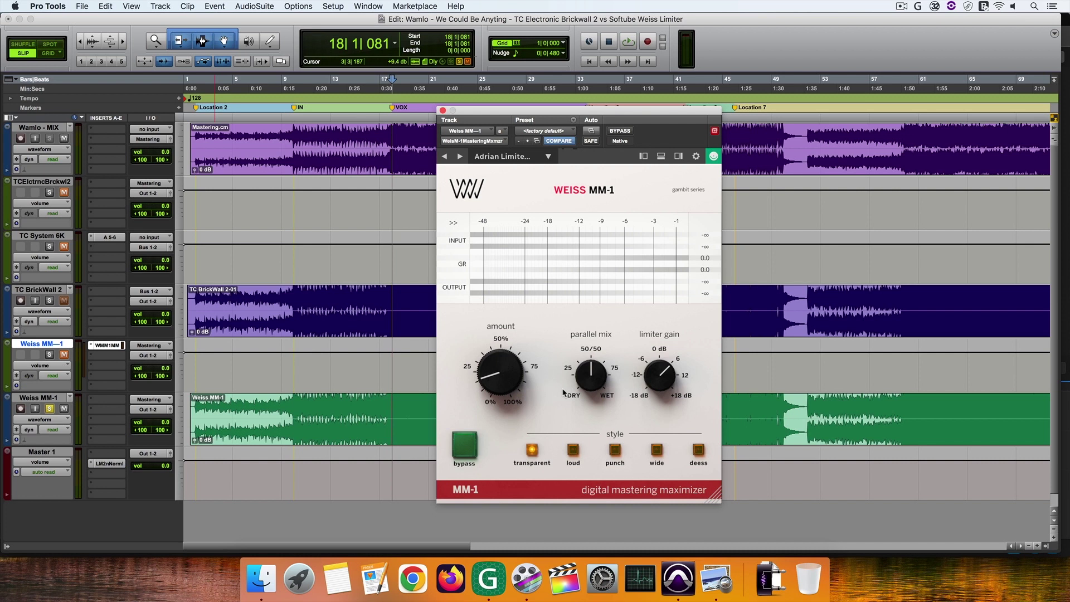
pyautogui.moveTo(659, 375)
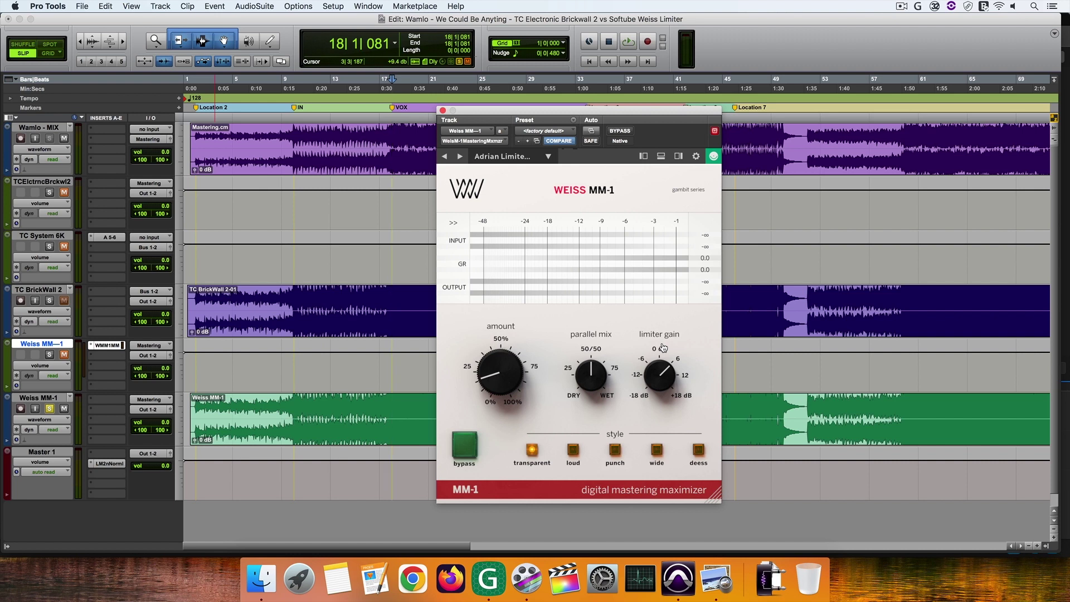
pyautogui.click(458, 226)
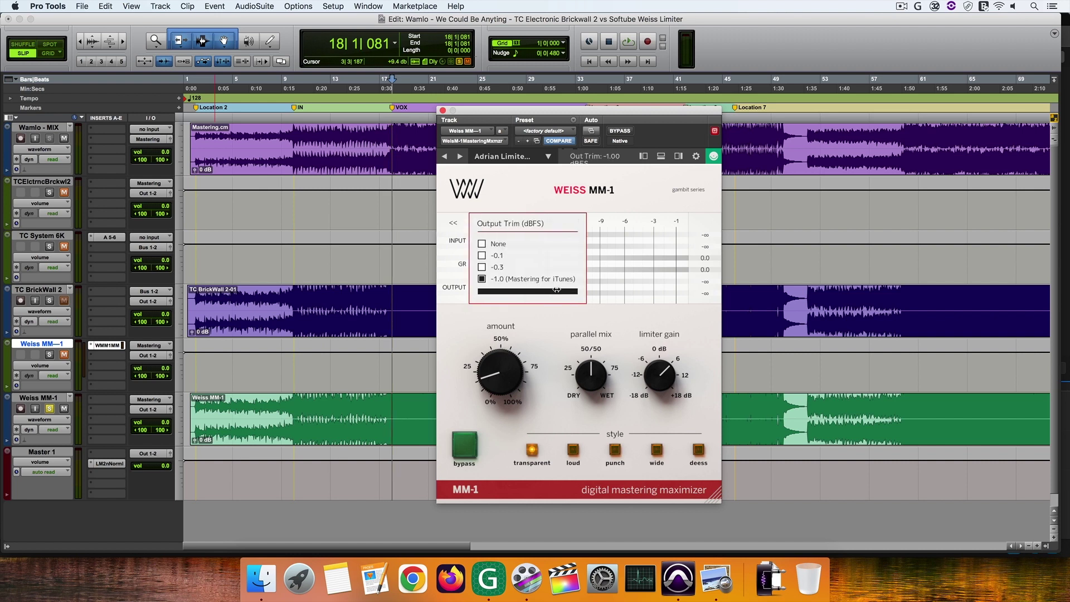
pyautogui.click(482, 245)
pyautogui.click(481, 256)
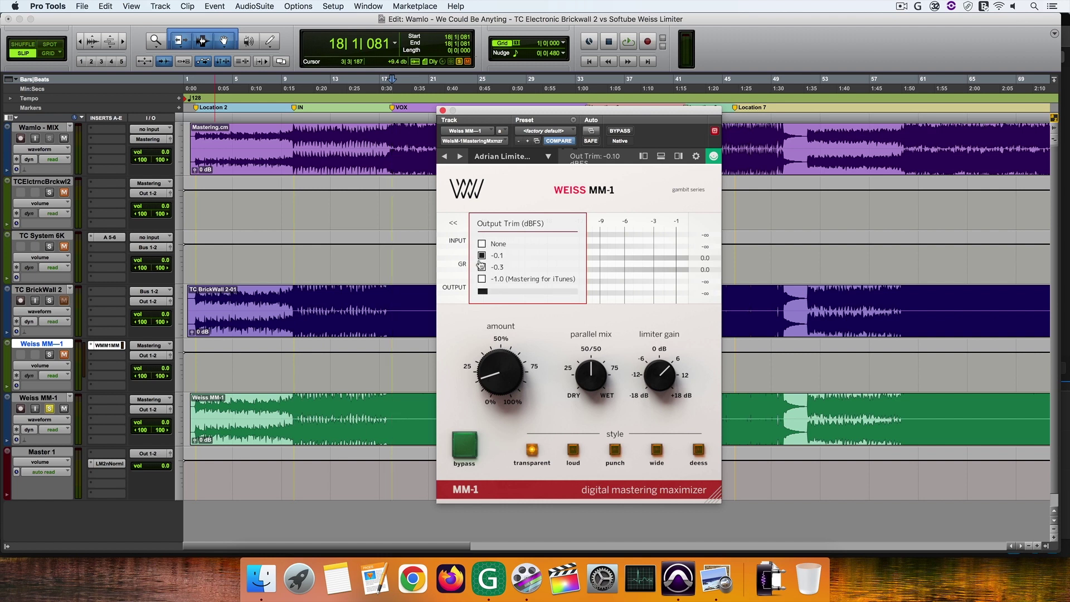
pyautogui.click(481, 267)
pyautogui.click(482, 279)
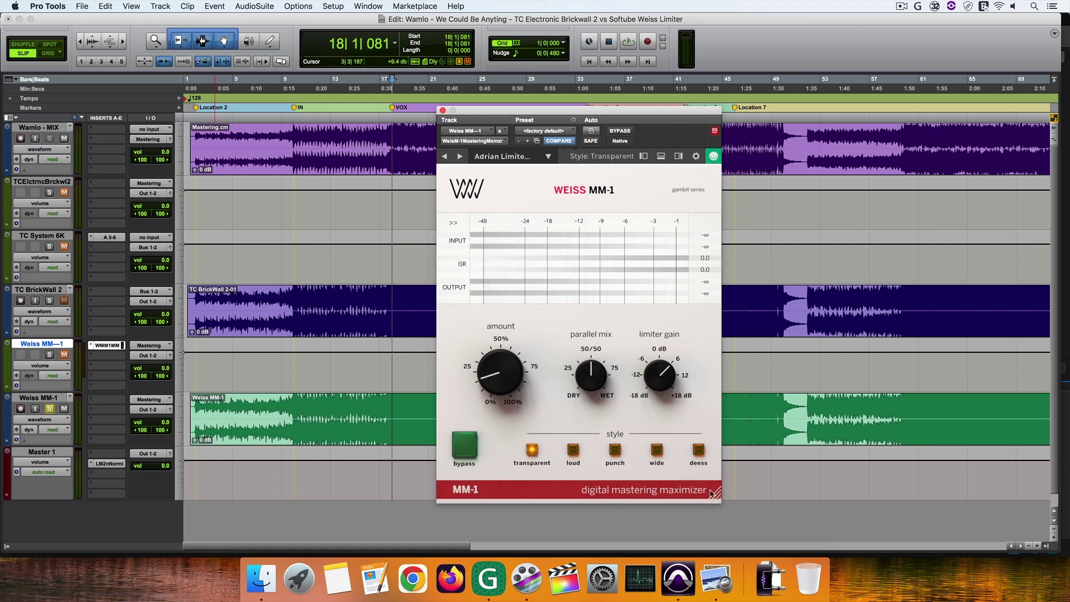
pyautogui.moveTo(712, 494); pyautogui.dragTo(549, 278)
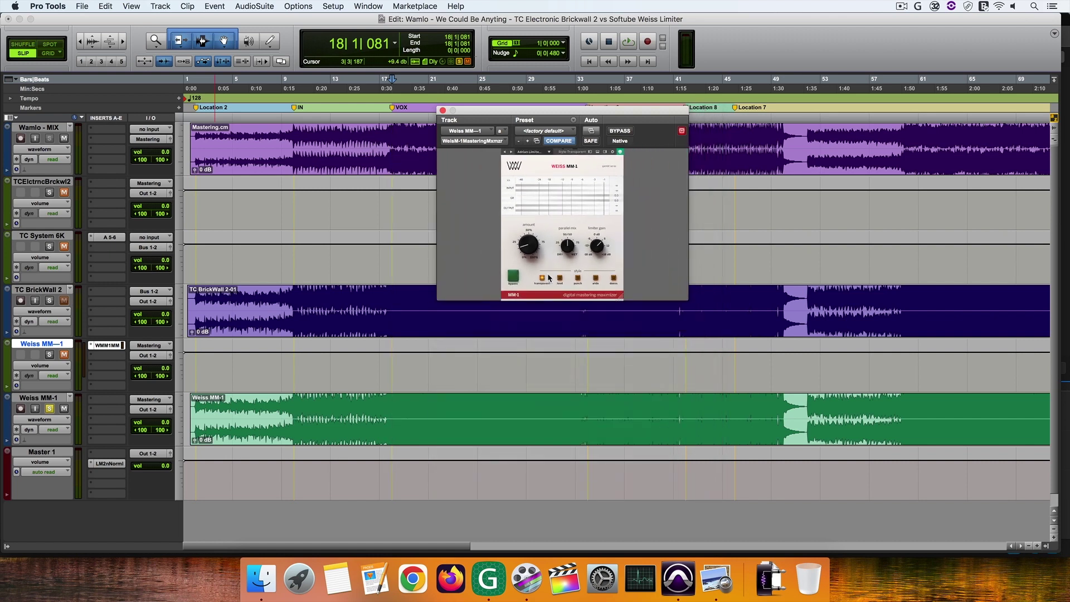
# Play the song with the MM-1 output meter panel shown and browse its settings.
pyautogui.press('space')
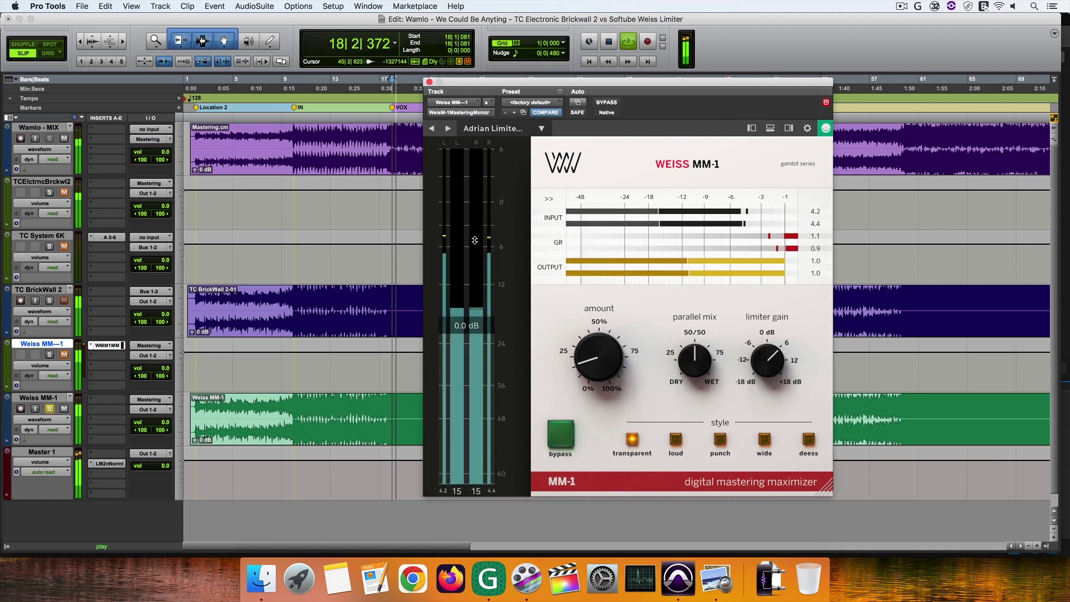
pyautogui.click(788, 128)
pyautogui.click(936, 113)
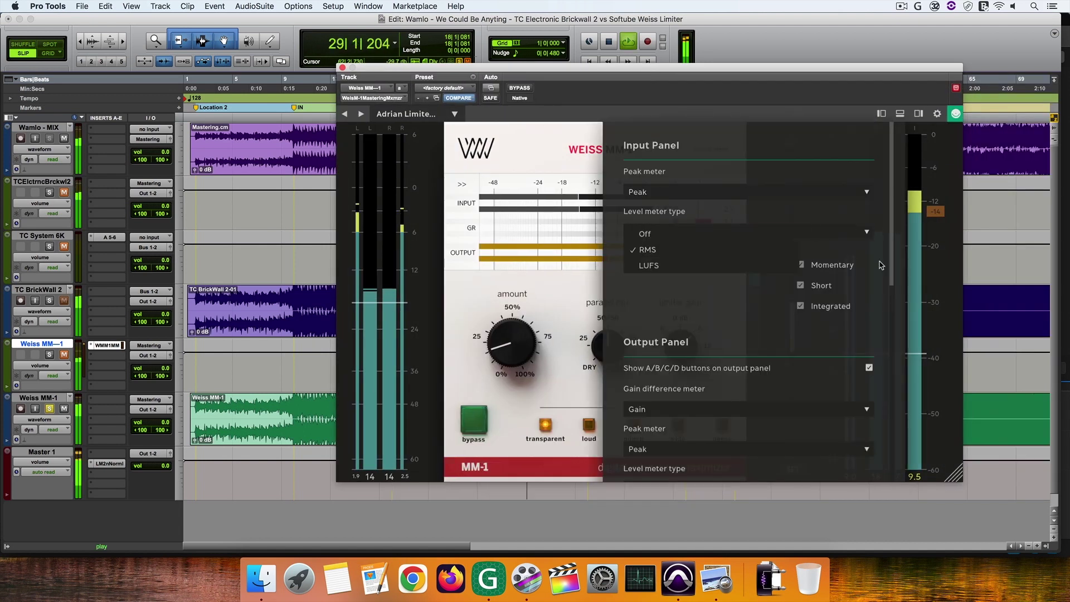
pyautogui.click(937, 113)
pyautogui.click(936, 114)
pyautogui.scroll(-10, 937, 115)
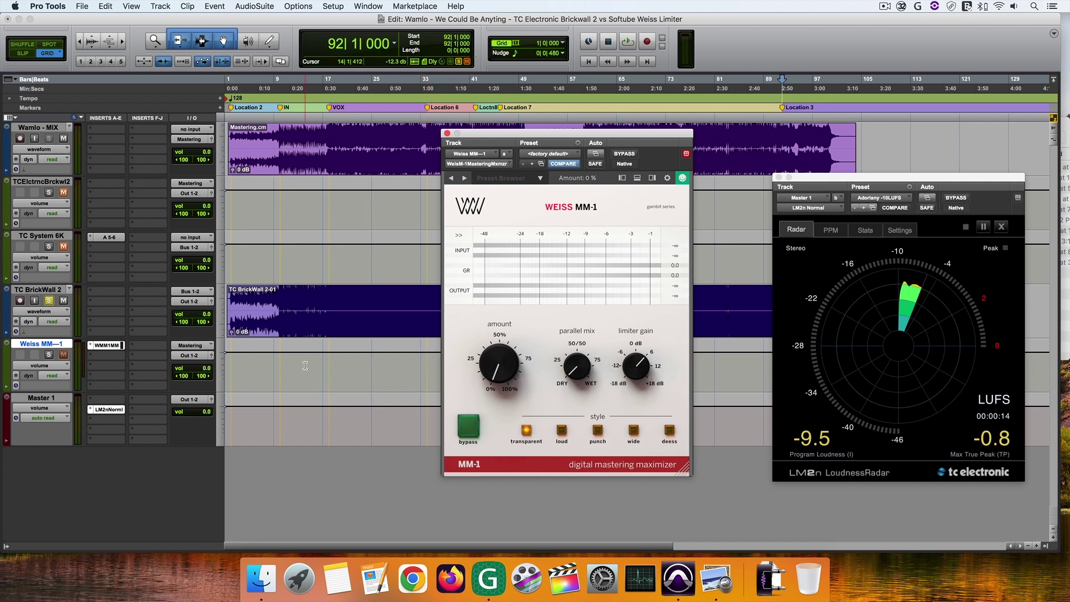
# Commit the Weiss MM-1 track into a new WeissM—1.cm track and select its clip.
pyautogui.rightClick(49, 345)
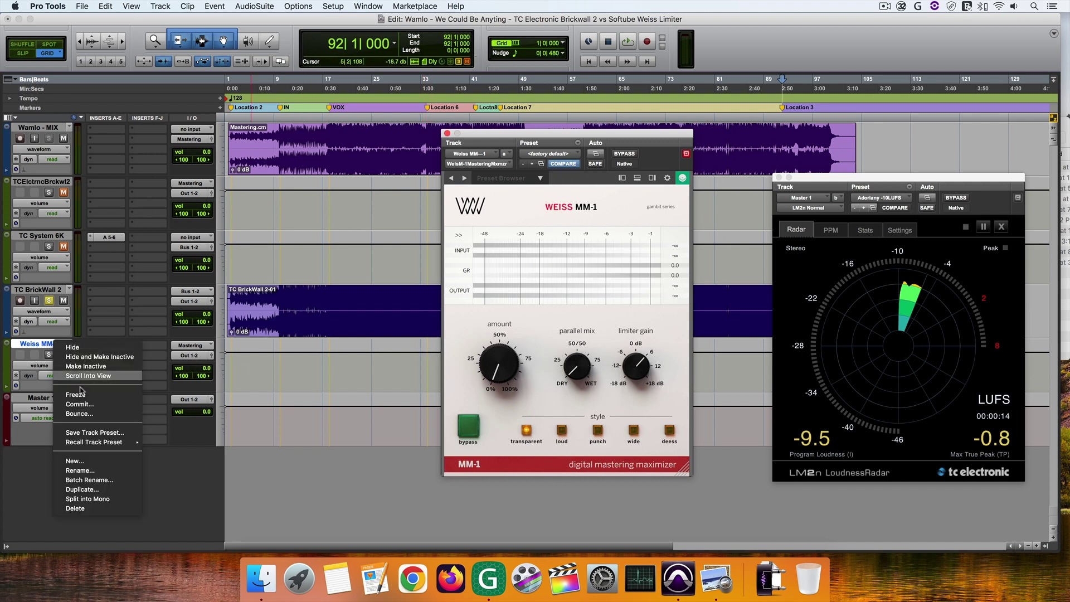
pyautogui.click(84, 374)
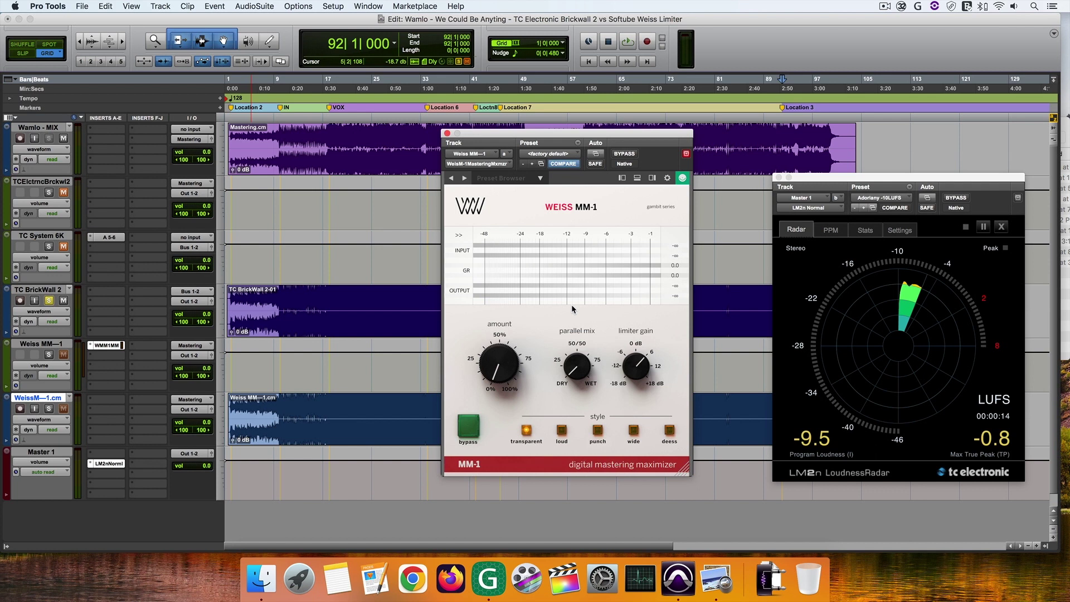
pyautogui.doubleClick(285, 438)
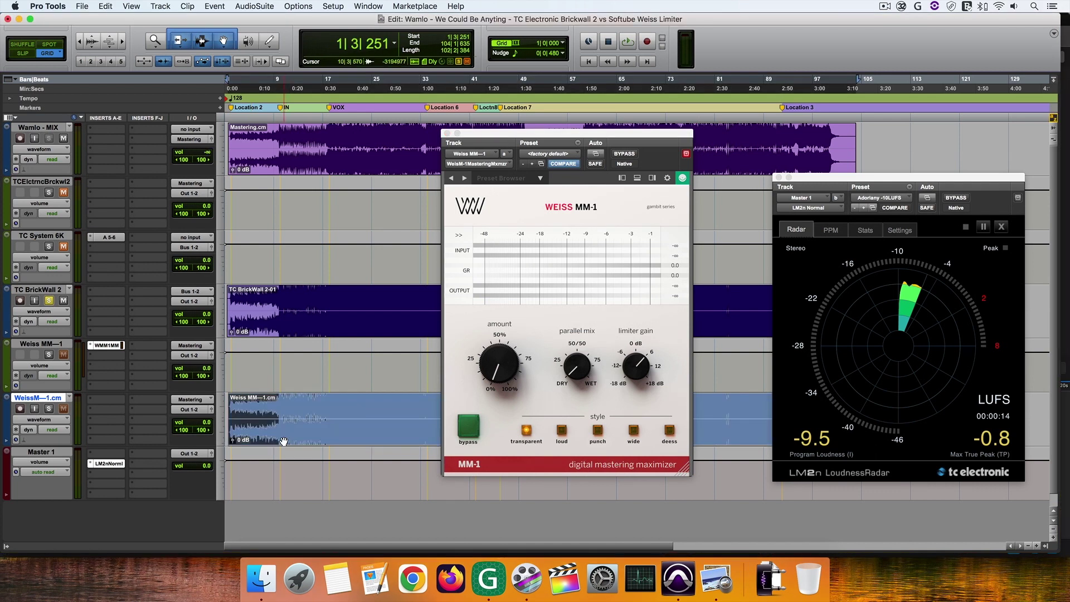
# Rename the committed clip to New TEST, then to New WEISS MM-1 TEST.
pyautogui.doubleClick(274, 434)
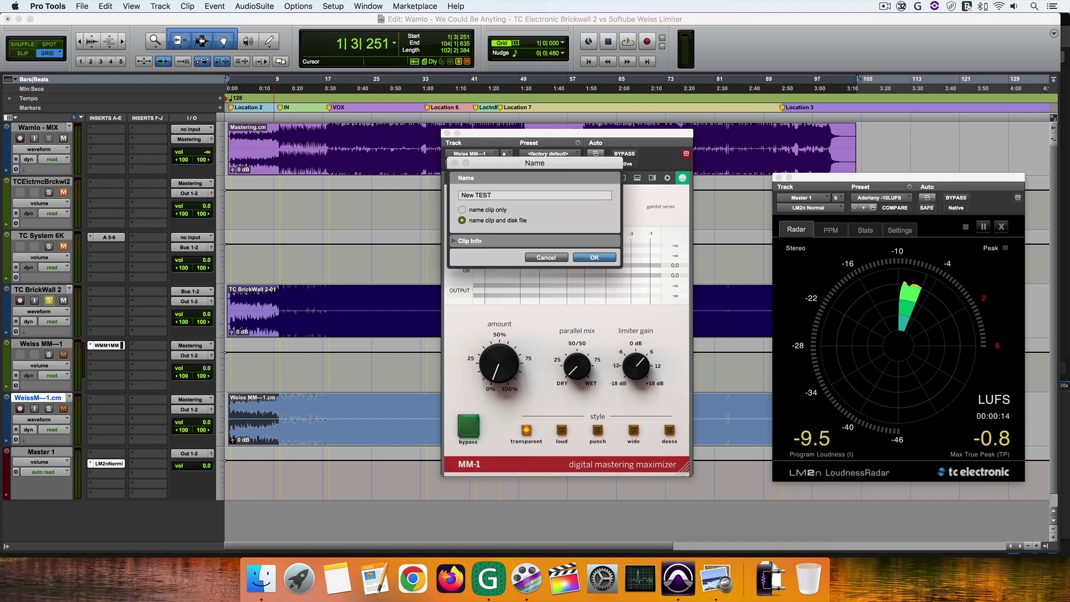
pyautogui.press('Return')
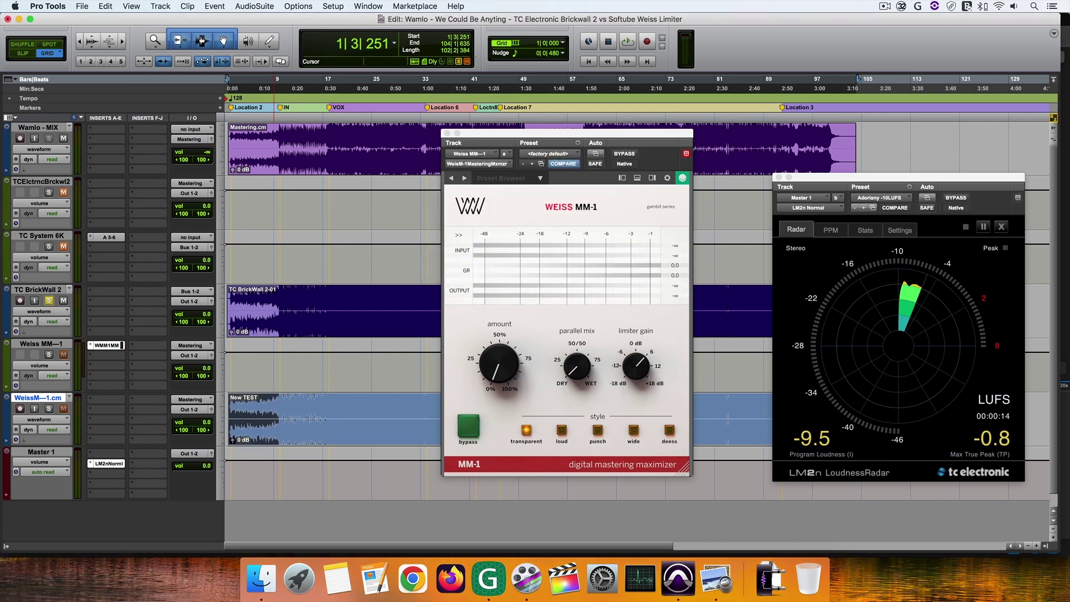
pyautogui.doubleClick(286, 434)
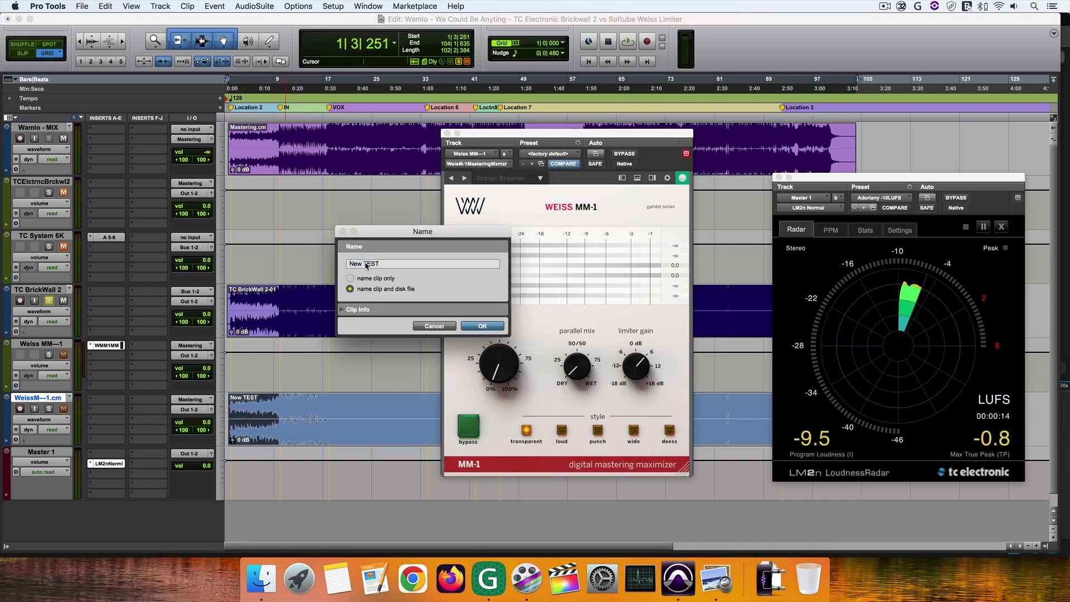
pyautogui.write('WEISS MM-1')
pyautogui.press('Return')
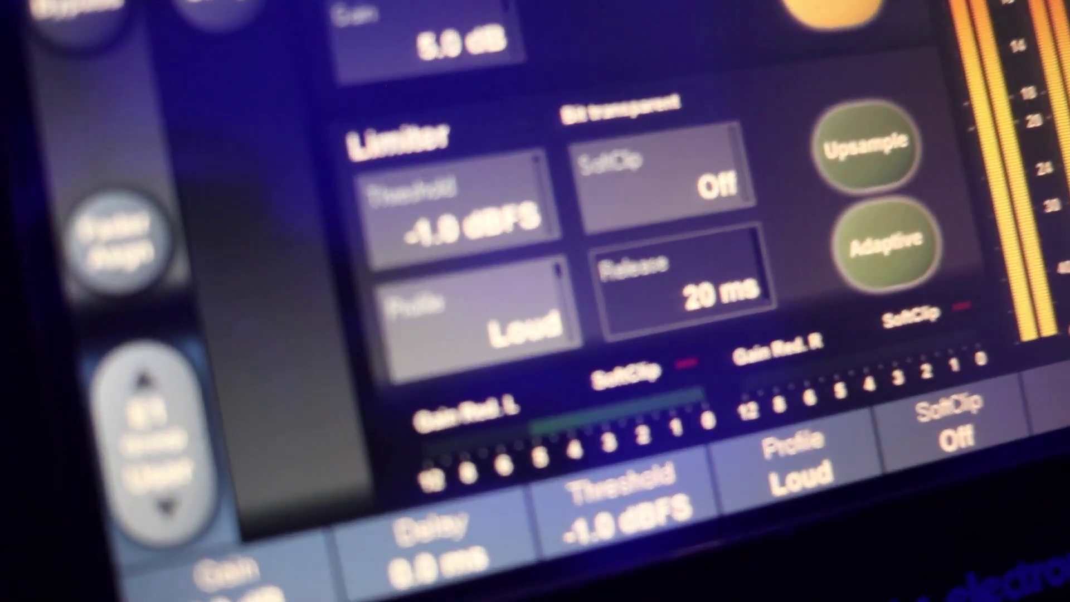
# Select bars 2–10 and start playback, moving the MM-1 window aside.
pyautogui.moveTo(443, 96); pyautogui.dragTo(258, 107)
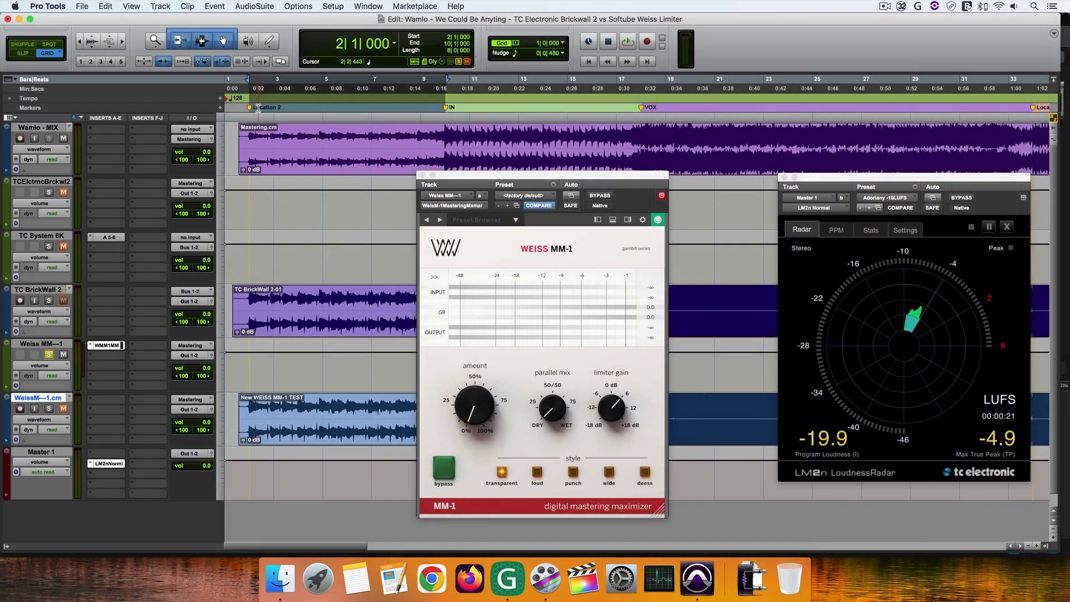
pyautogui.press('space')
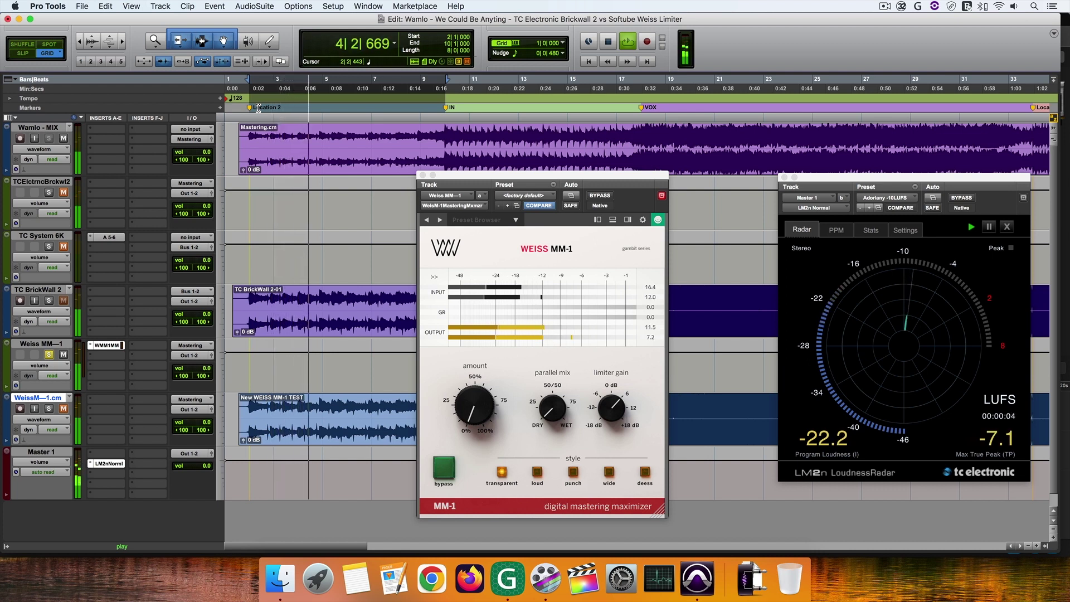
pyautogui.moveTo(472, 179); pyautogui.dragTo(540, 187)
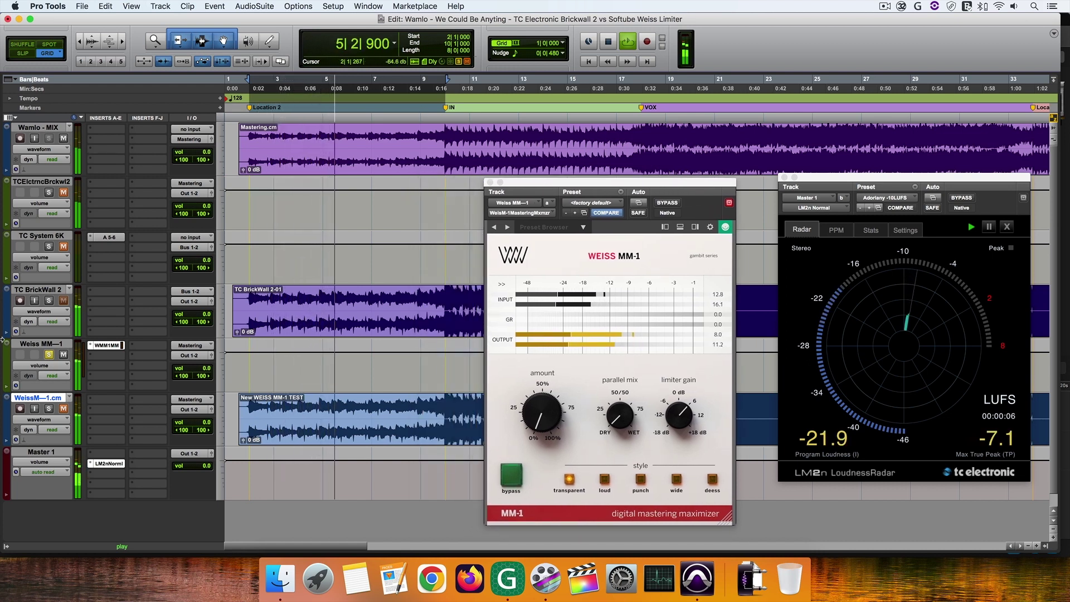
# Alternate solo between the TC BrickWall 2 and Weiss MM-1 masters, then stop playback.
pyautogui.click(49, 301)
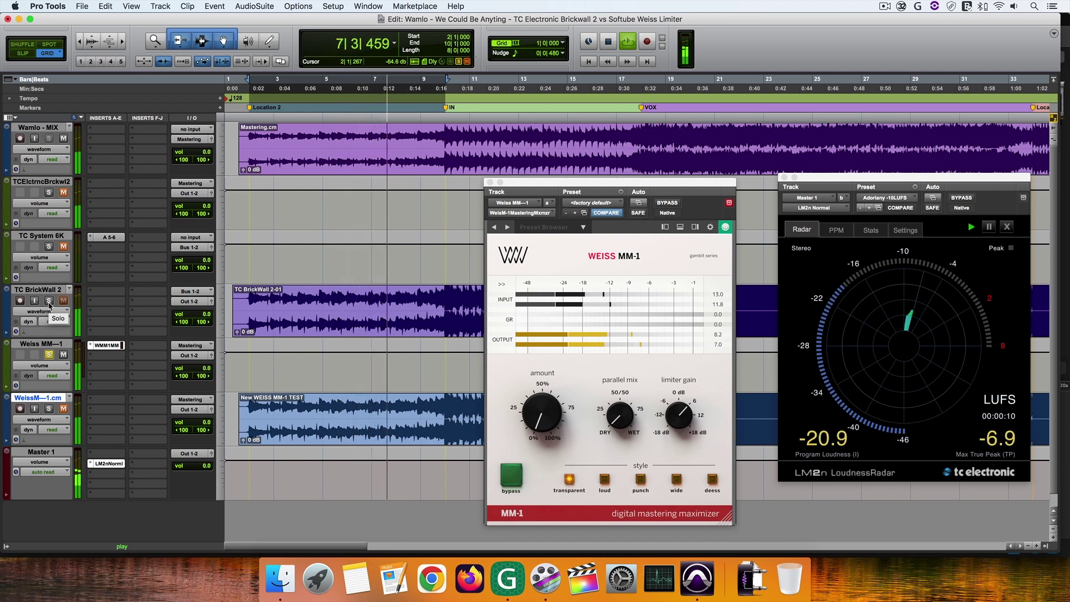
pyautogui.click(49, 355)
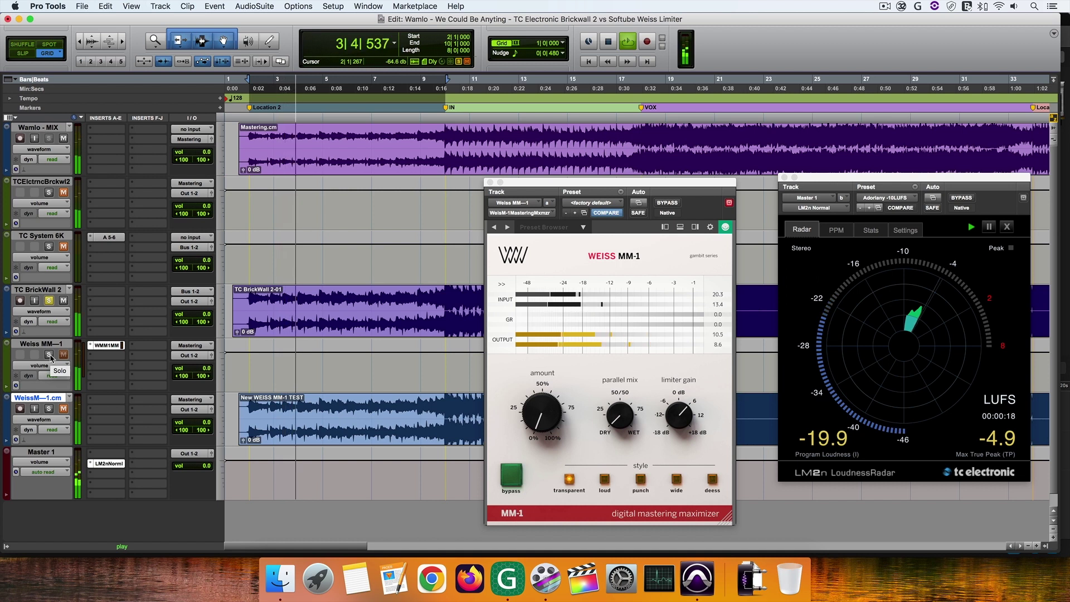
pyautogui.click(48, 300)
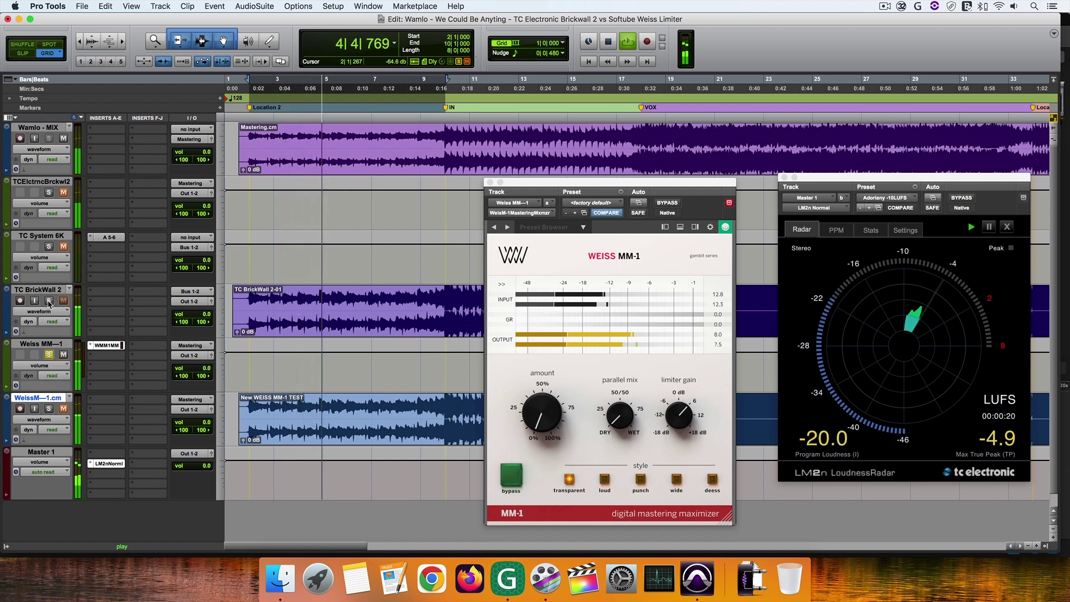
pyautogui.click(49, 301)
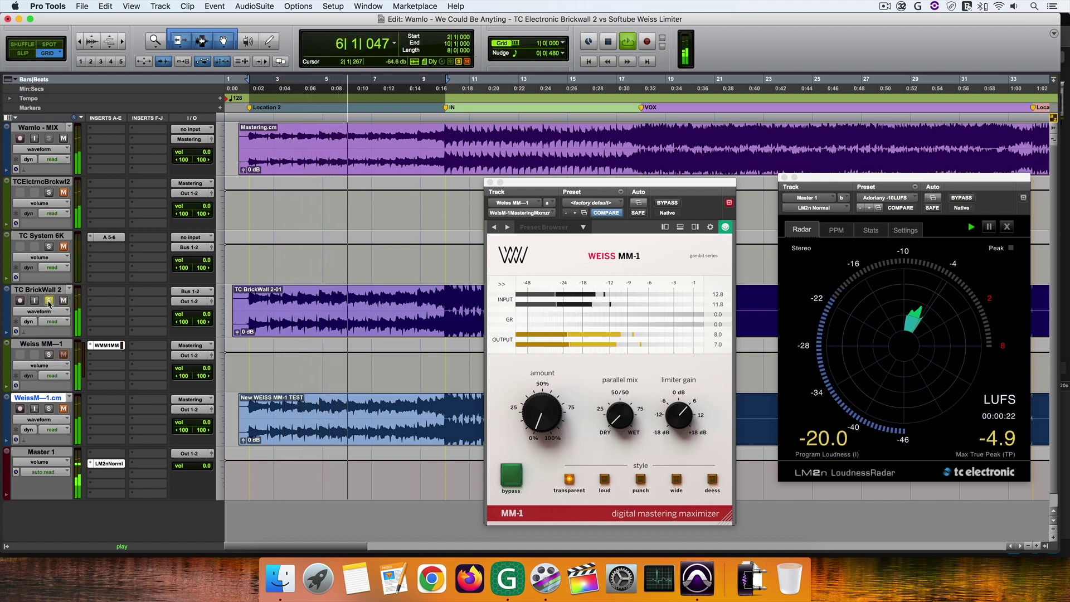
pyautogui.click(50, 355)
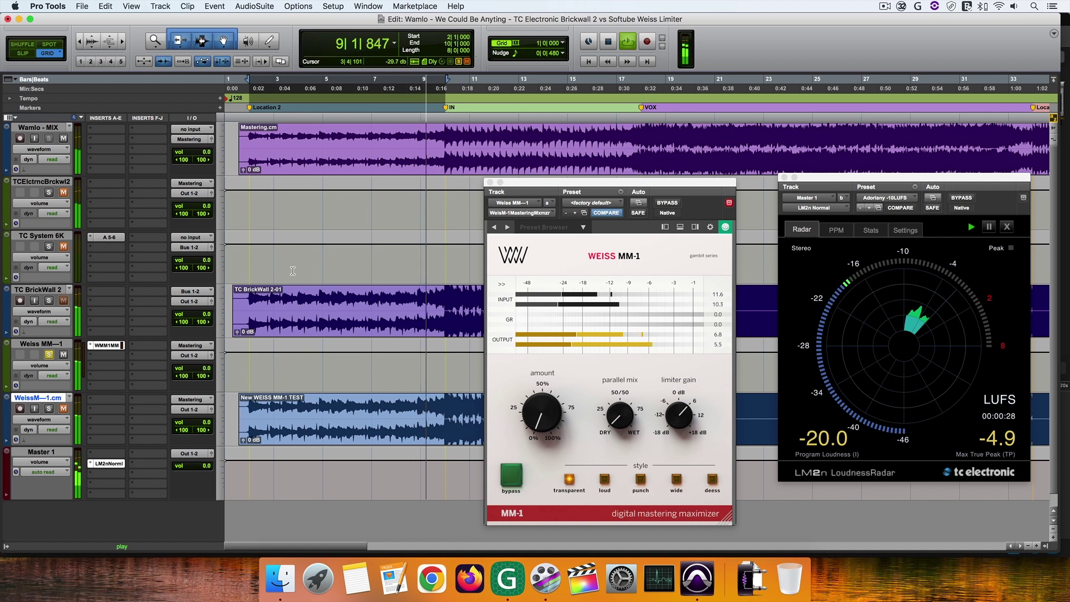
pyautogui.press('space')
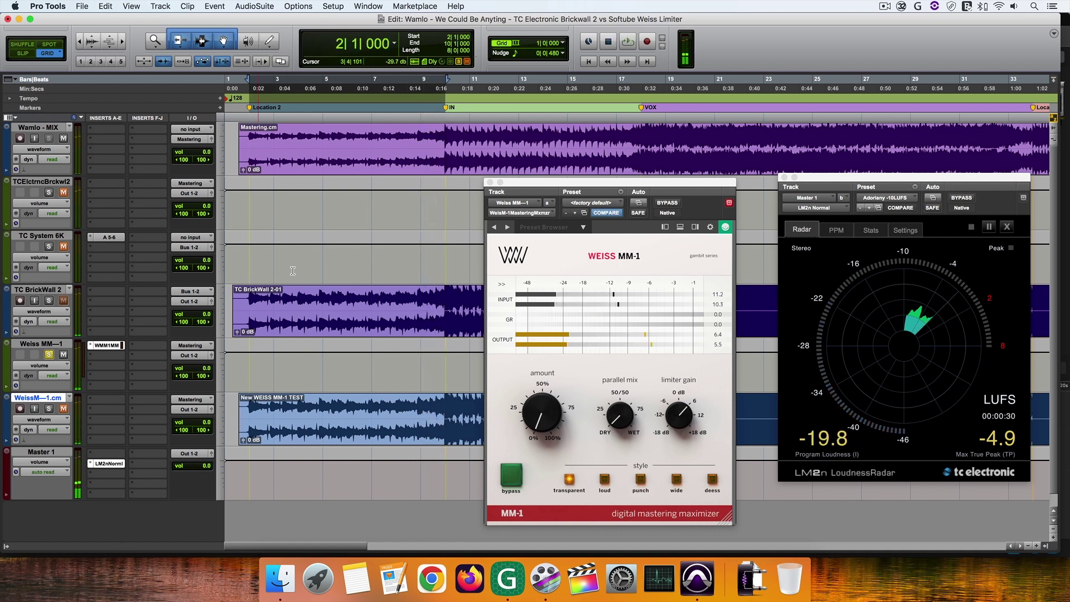
pyautogui.hscroll(8, 309, 277)
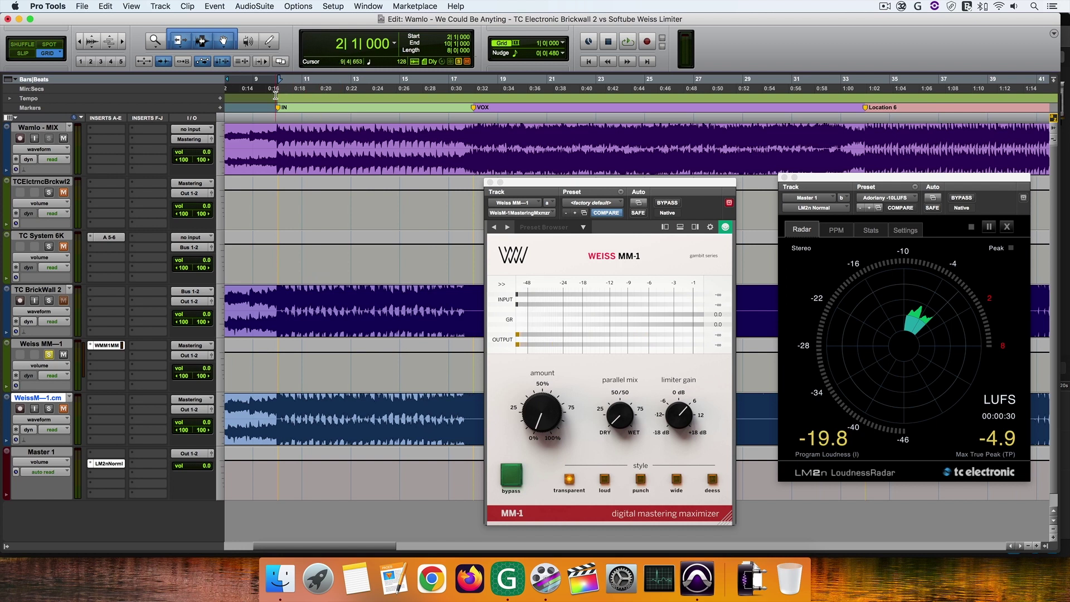
# Play bars 10–18, soloing TC BrickWall 2 then Weiss MM-1, and stop playback.
pyautogui.moveTo(276, 95); pyautogui.dragTo(471, 95)
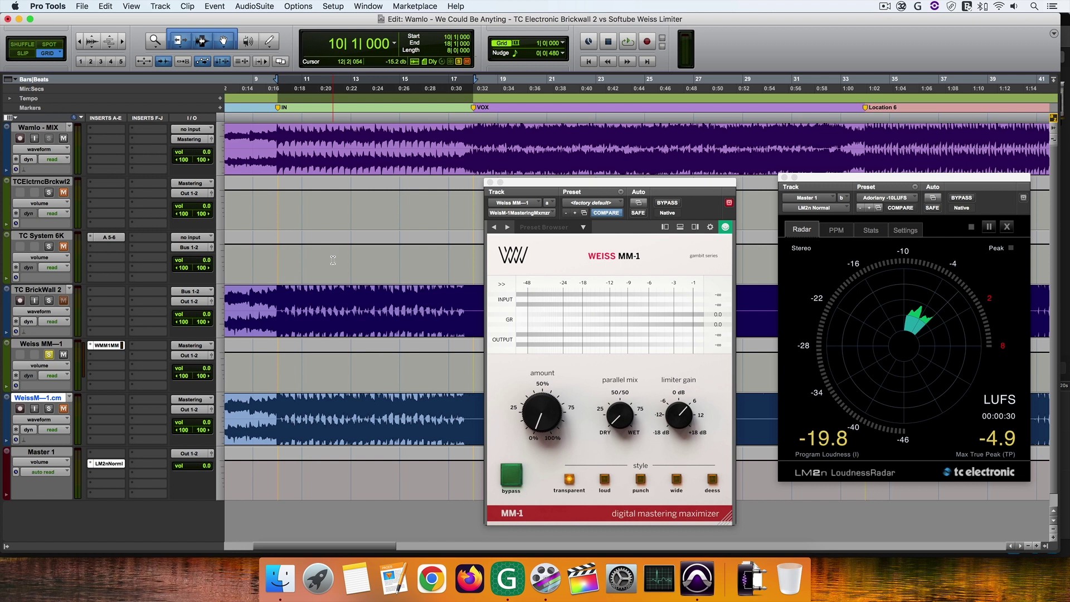
pyautogui.press('space')
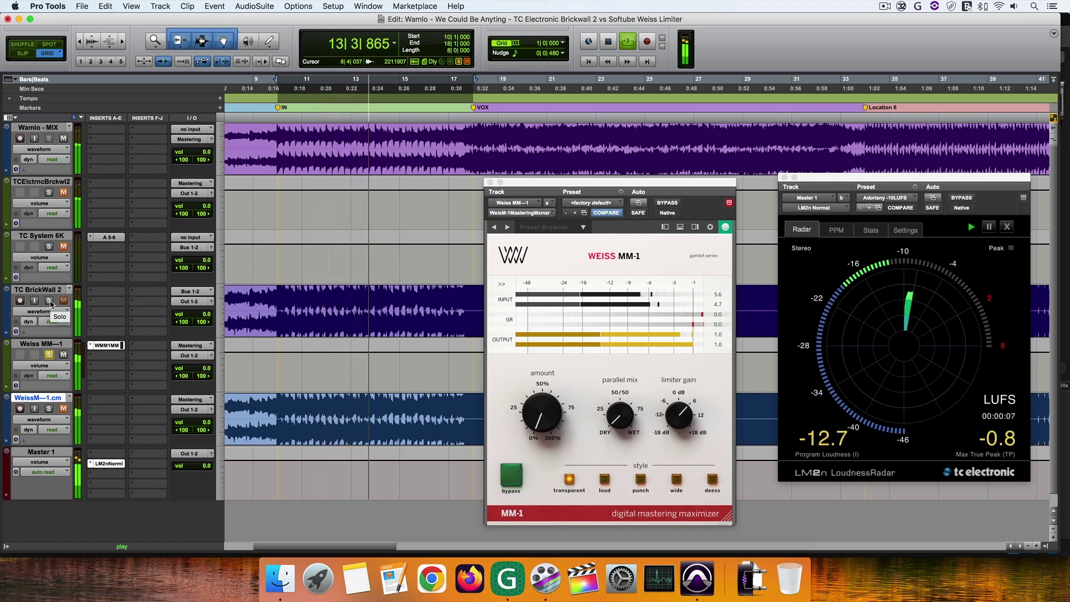
pyautogui.click(50, 301)
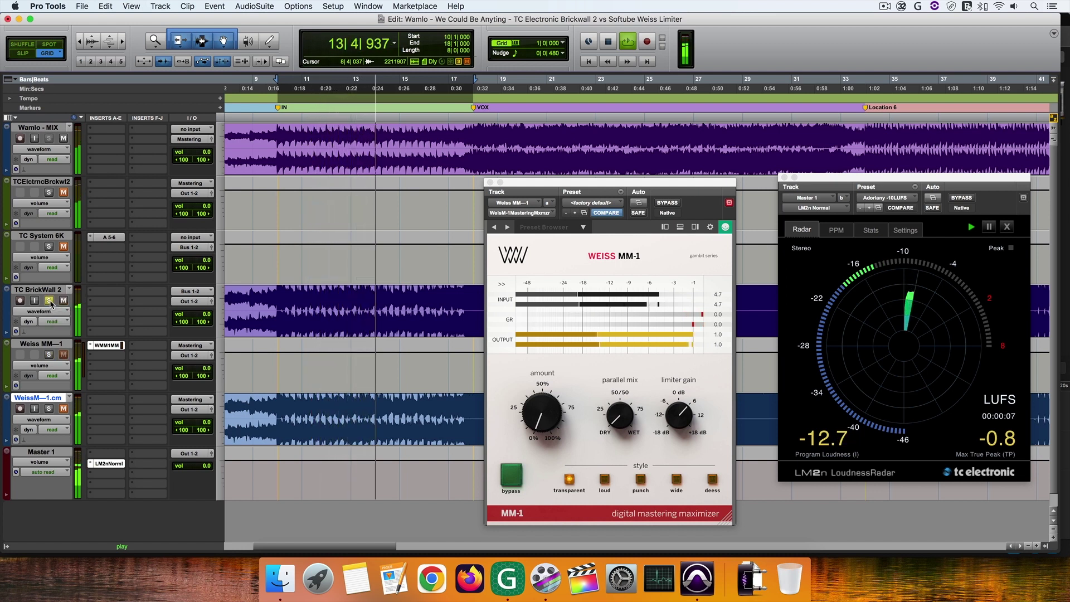
pyautogui.click(49, 355)
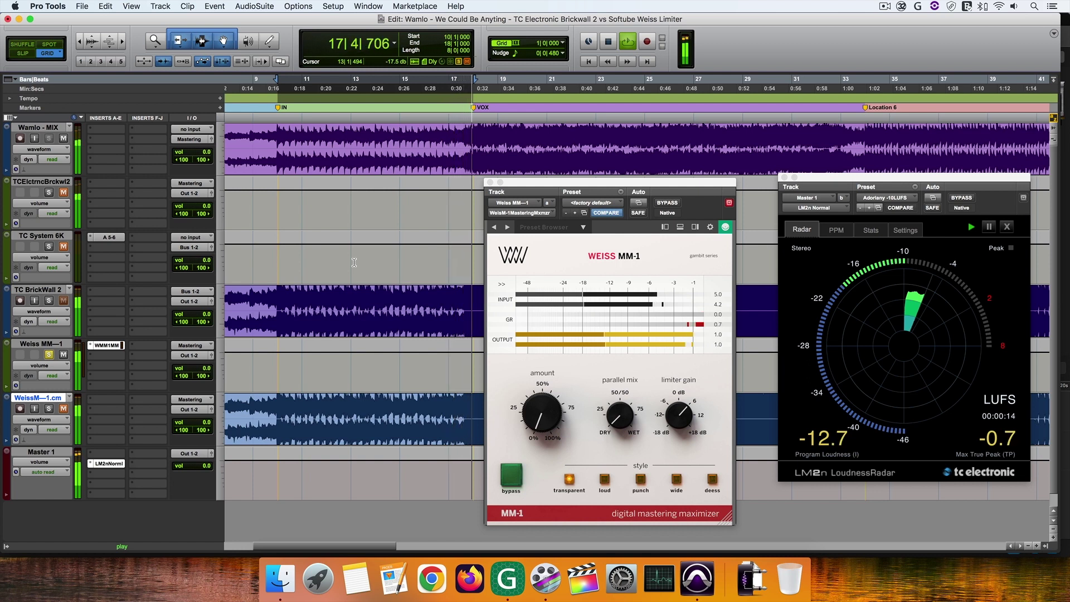
pyautogui.press('space')
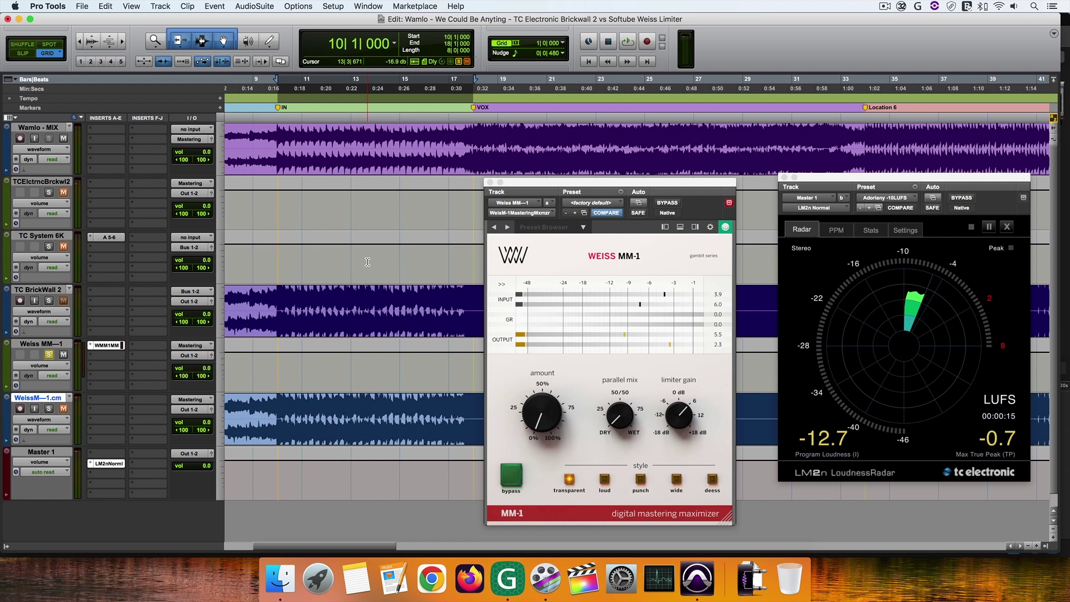
pyautogui.hscroll(2, 367, 262)
# Play bars 18–34 while soloing the TC BrickWall 2 master, reading -8.8 LUFS and -0.4 dB true peak.
pyautogui.hscroll(2, 367, 261)
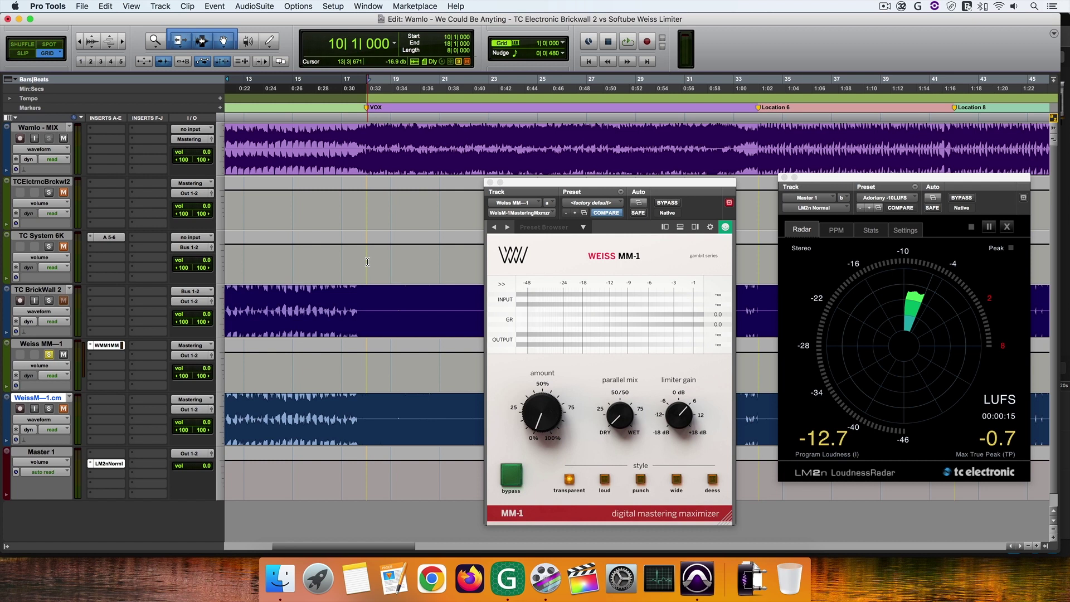
pyautogui.moveTo(758, 85); pyautogui.dragTo(372, 85)
pyautogui.press('space')
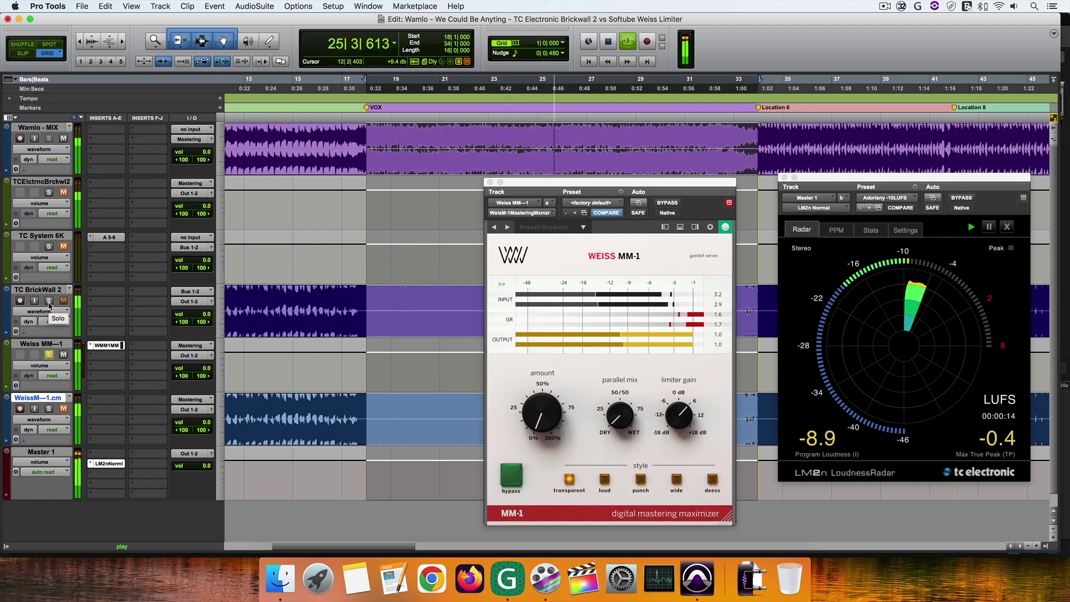
pyautogui.click(49, 301)
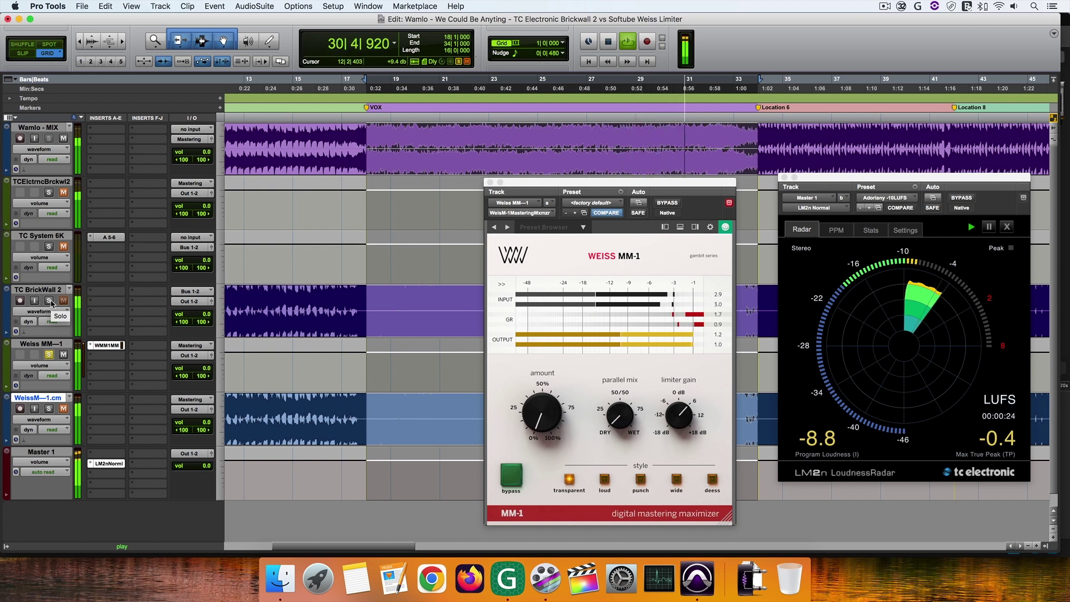
pyautogui.click(50, 301)
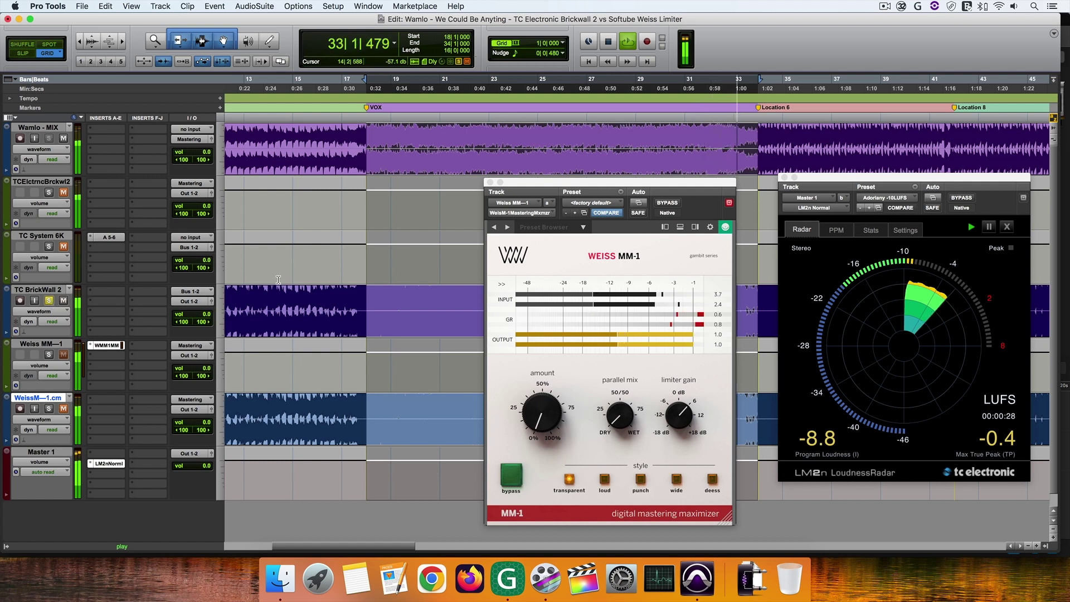
pyautogui.press('space')
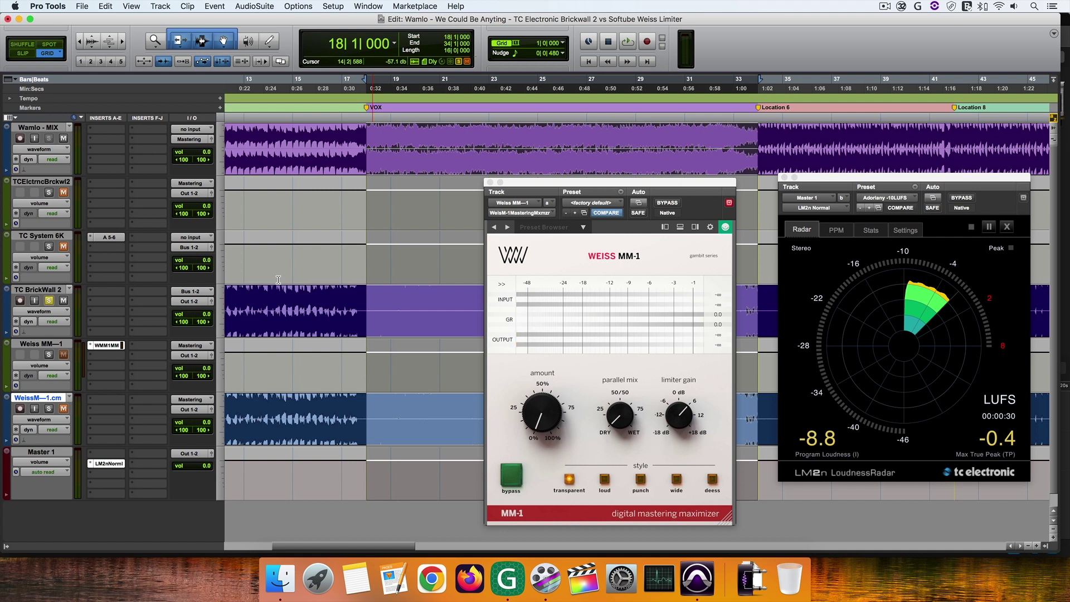
pyautogui.hscroll(5, 278, 280)
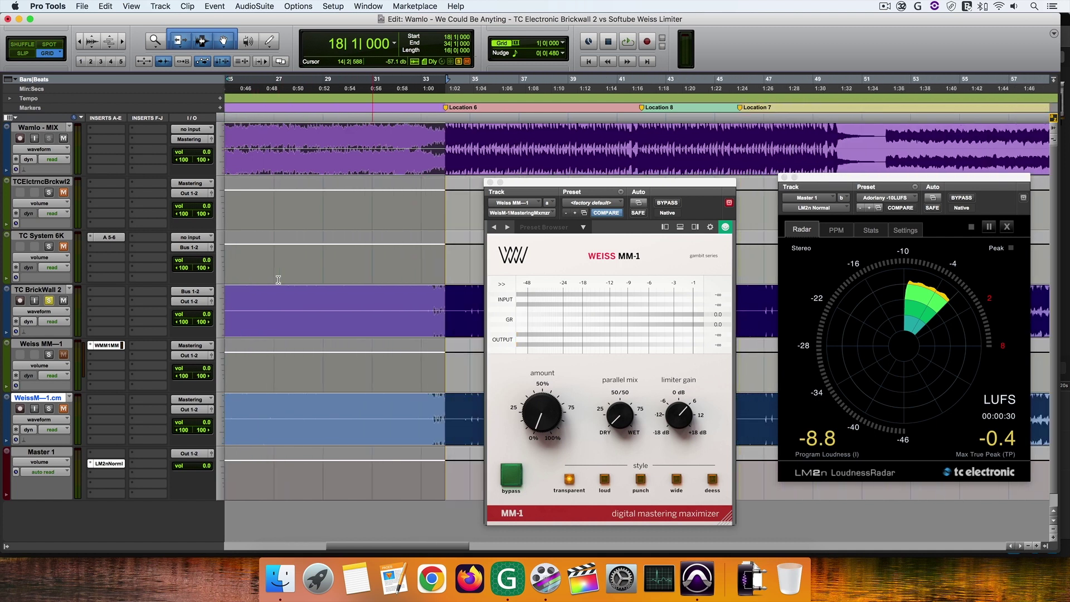
# Play bars 34–42, alternating solo between TC BrickWall 2 and Weiss MM-1, reaching -9.6 LUFS and -0.2 dB true peak.
pyautogui.hscroll(2, 278, 279)
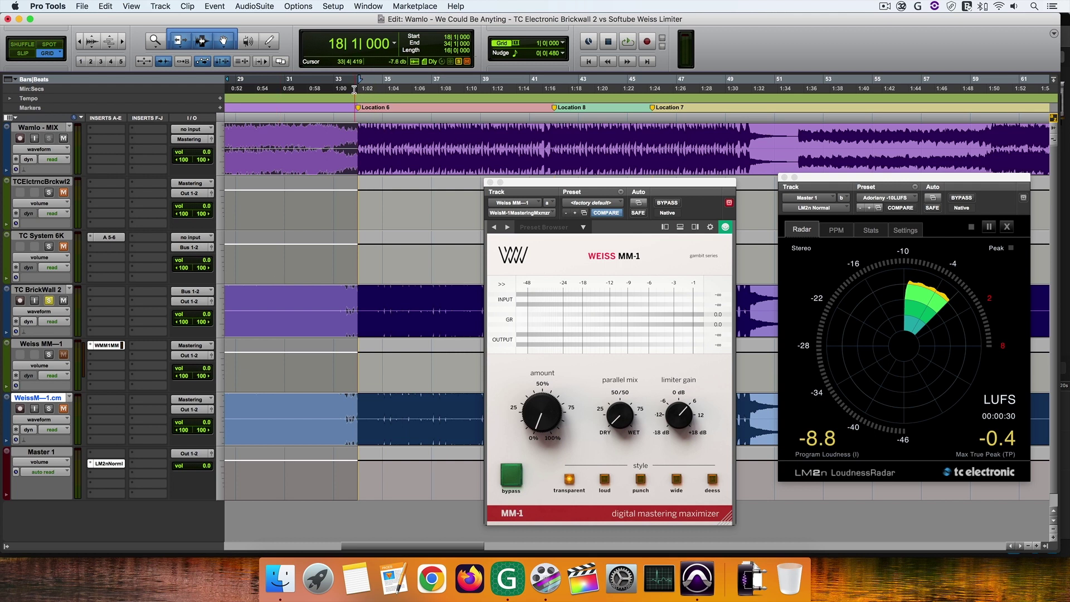
pyautogui.moveTo(356, 93); pyautogui.dragTo(557, 98)
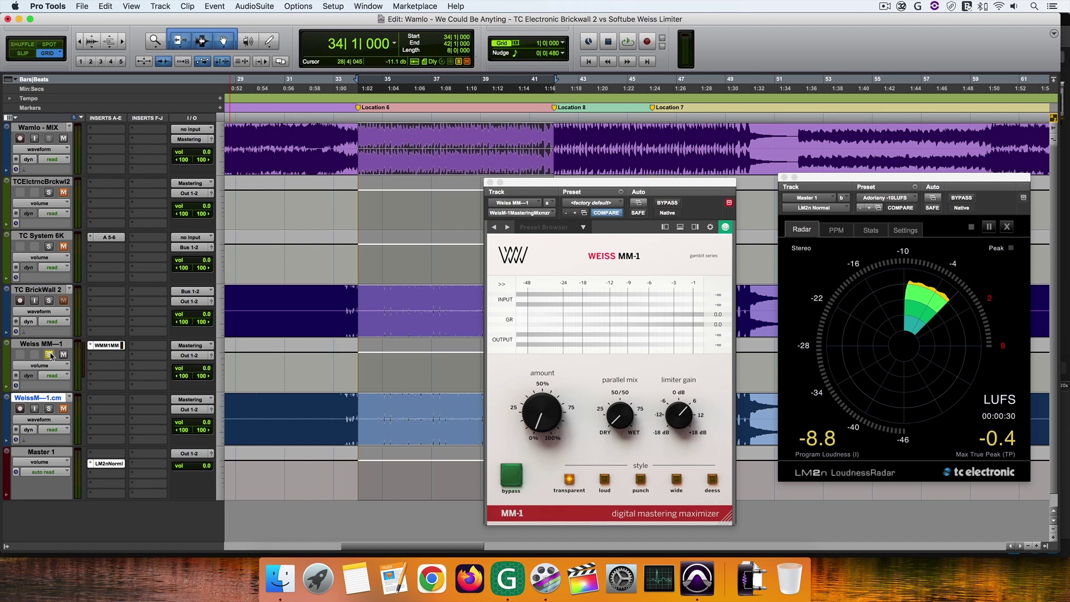
pyautogui.press('space')
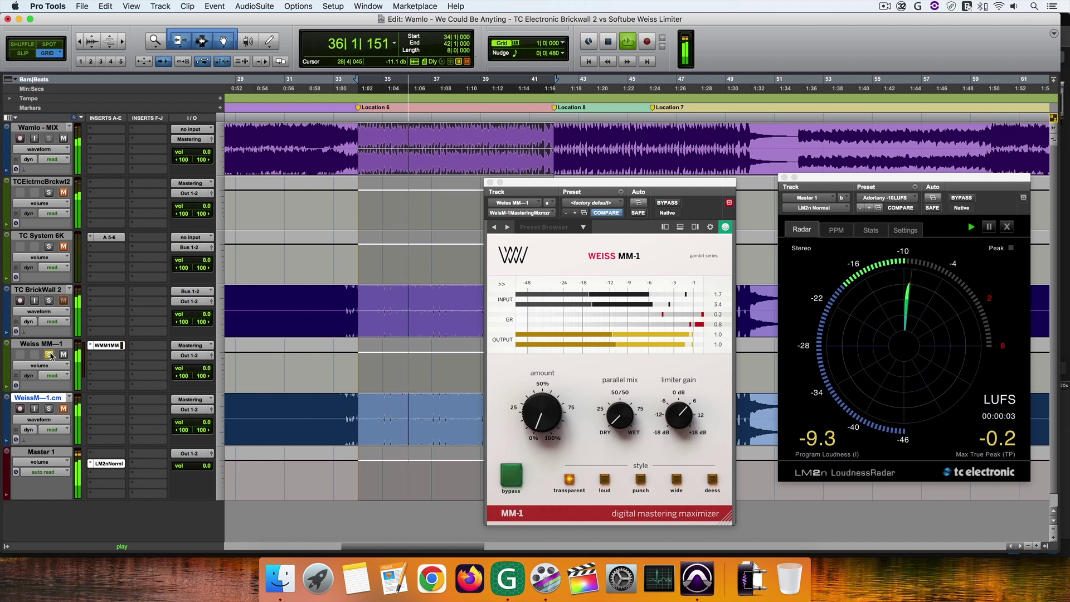
pyautogui.click(49, 301)
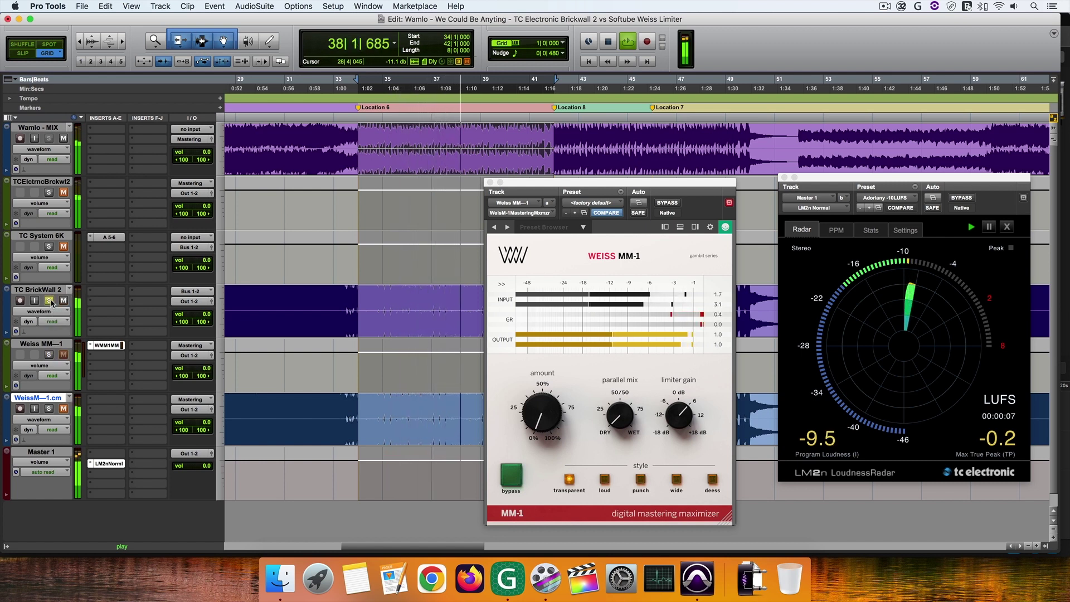
pyautogui.click(49, 355)
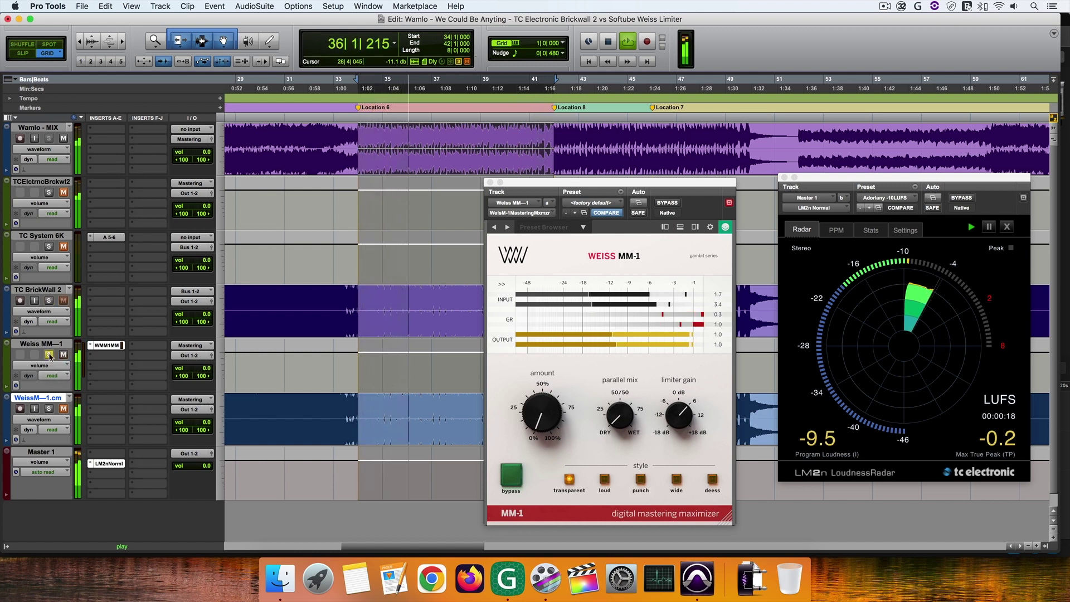
pyautogui.click(49, 301)
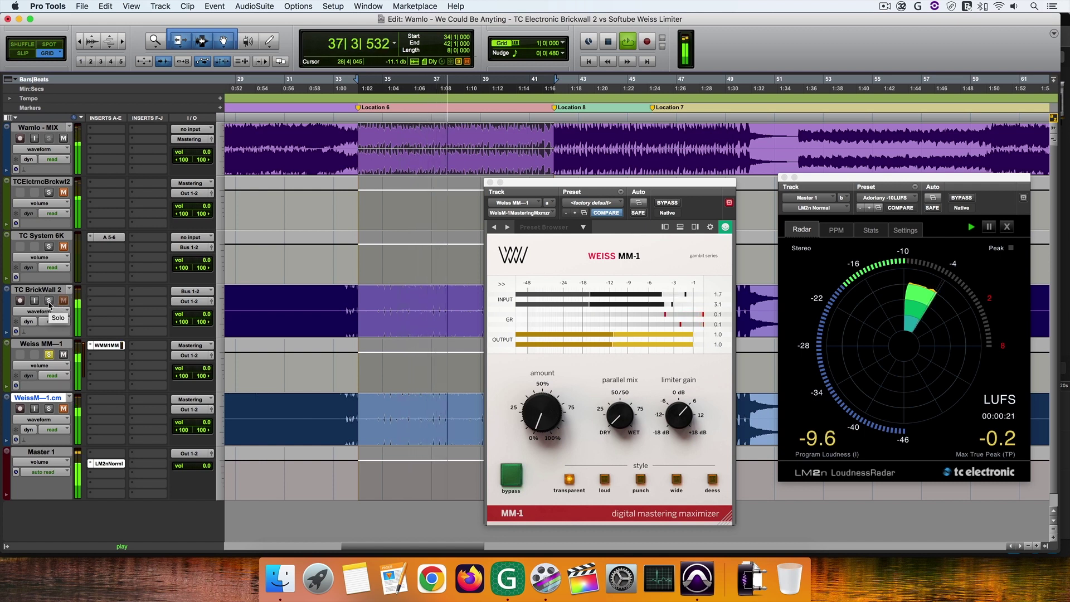
pyautogui.click(49, 356)
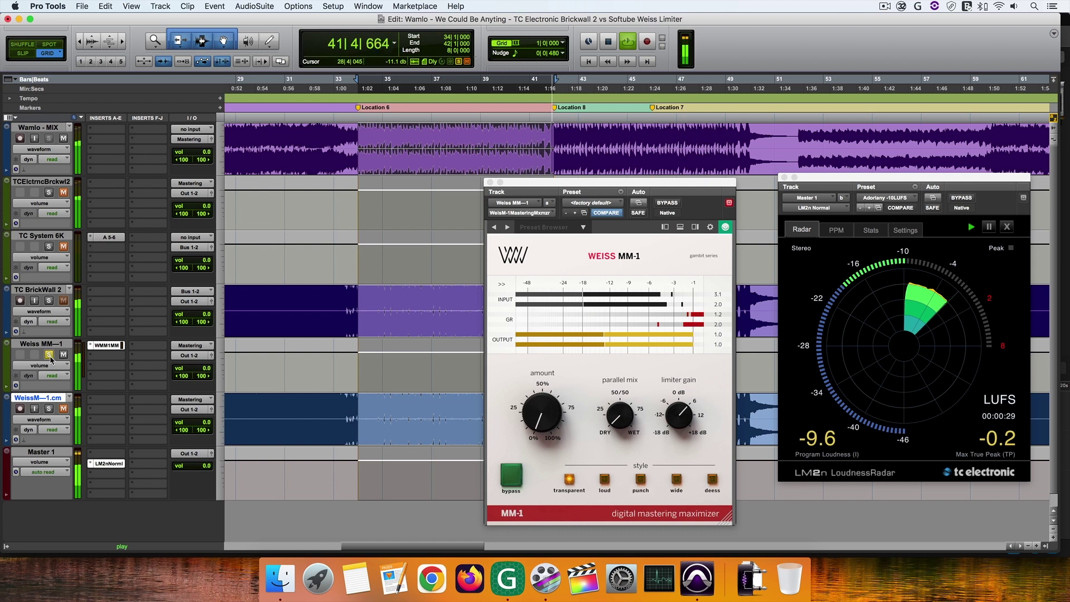
pyautogui.press('space')
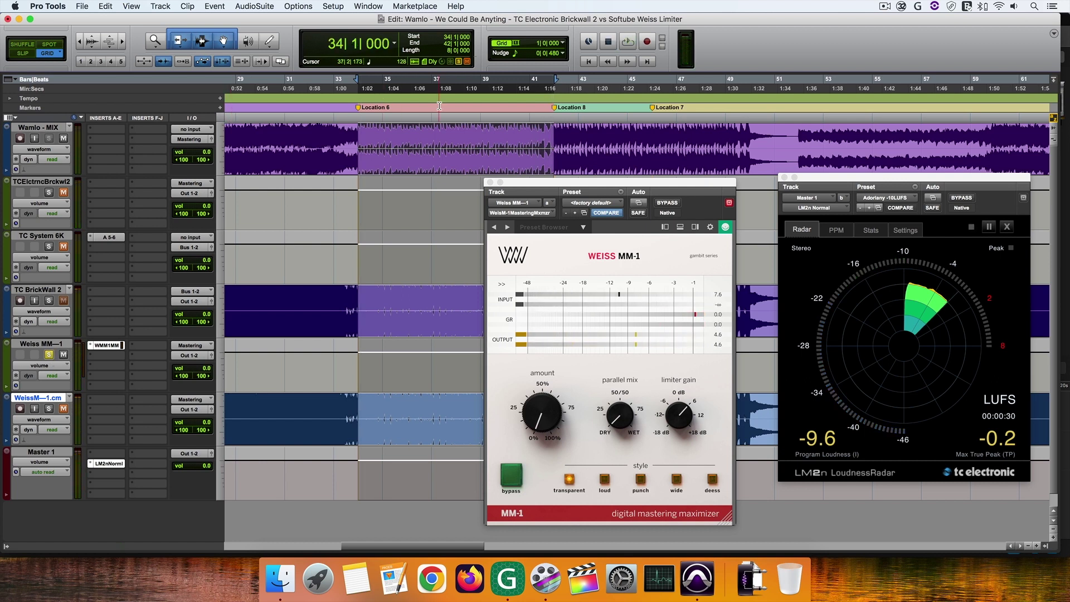
pyautogui.hscroll(5, 439, 106)
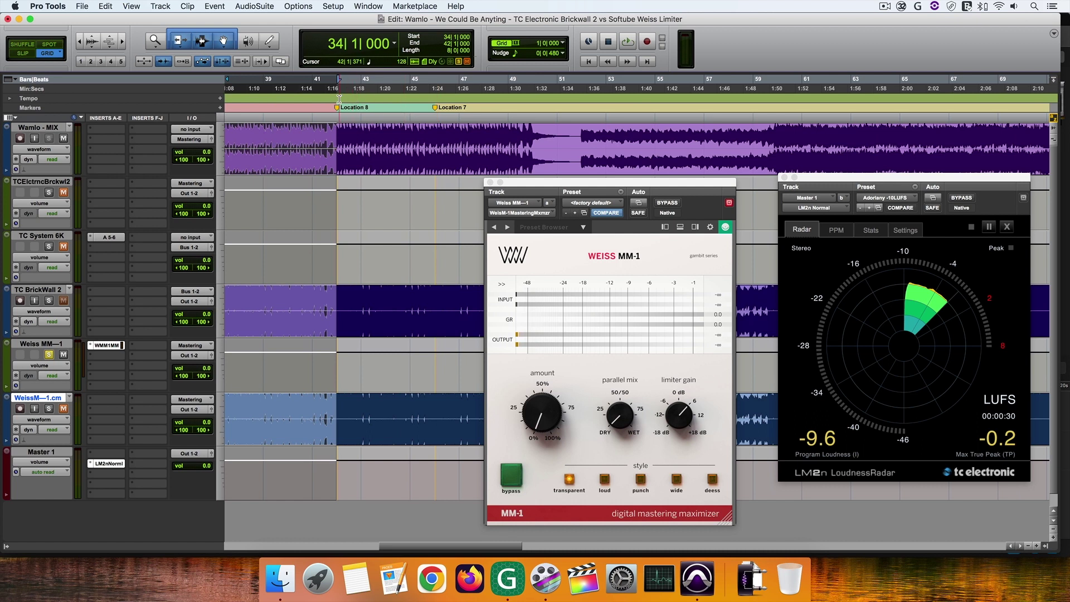
# Play bars 42–50, toggling solo between TC BrickWall 2 and Weiss MM-1, reading -9.4 LUFS and 0.0 dB true peak.
pyautogui.moveTo(337, 99); pyautogui.dragTo(527, 104)
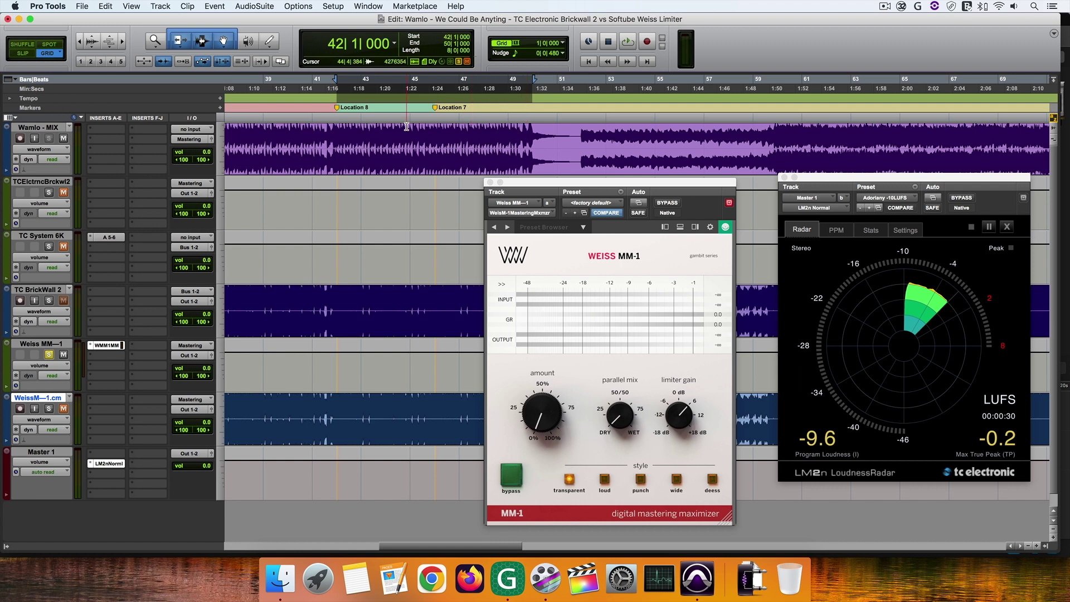
pyautogui.click(529, 259)
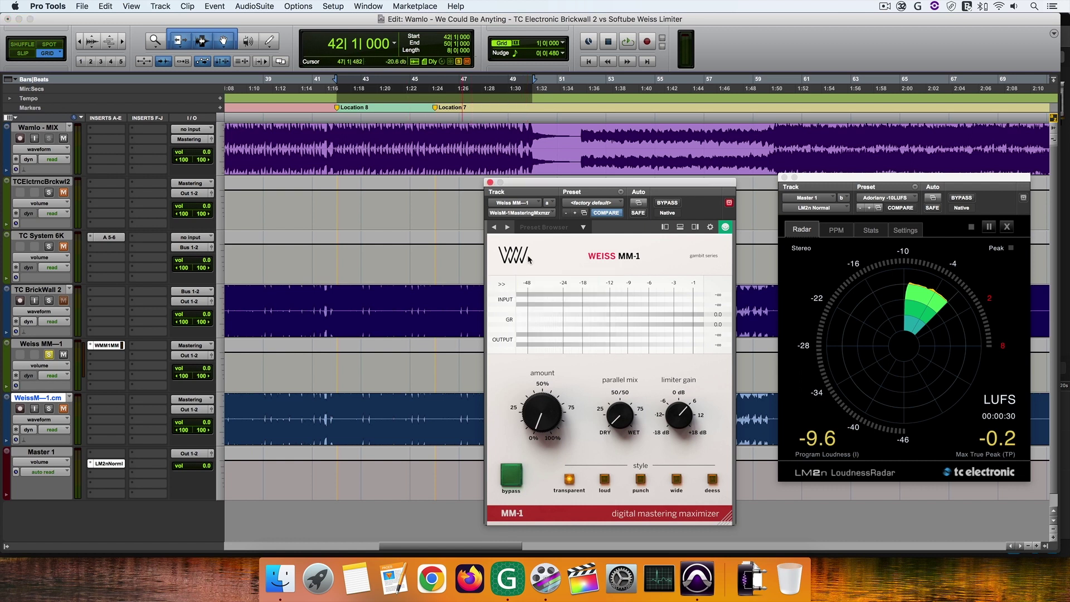
pyautogui.press('space')
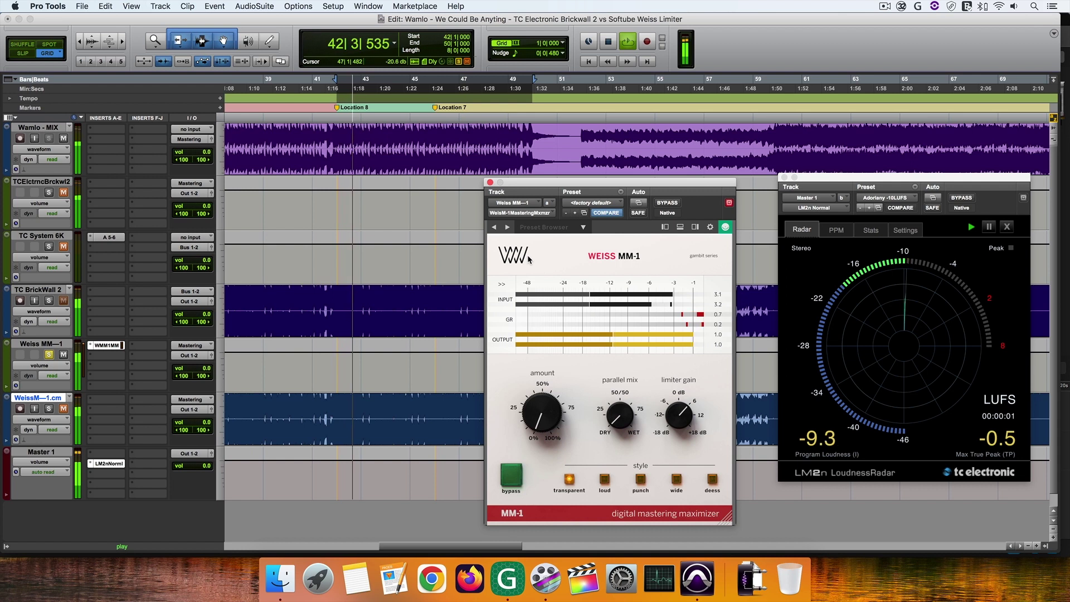
pyautogui.click(49, 301)
pyautogui.click(50, 356)
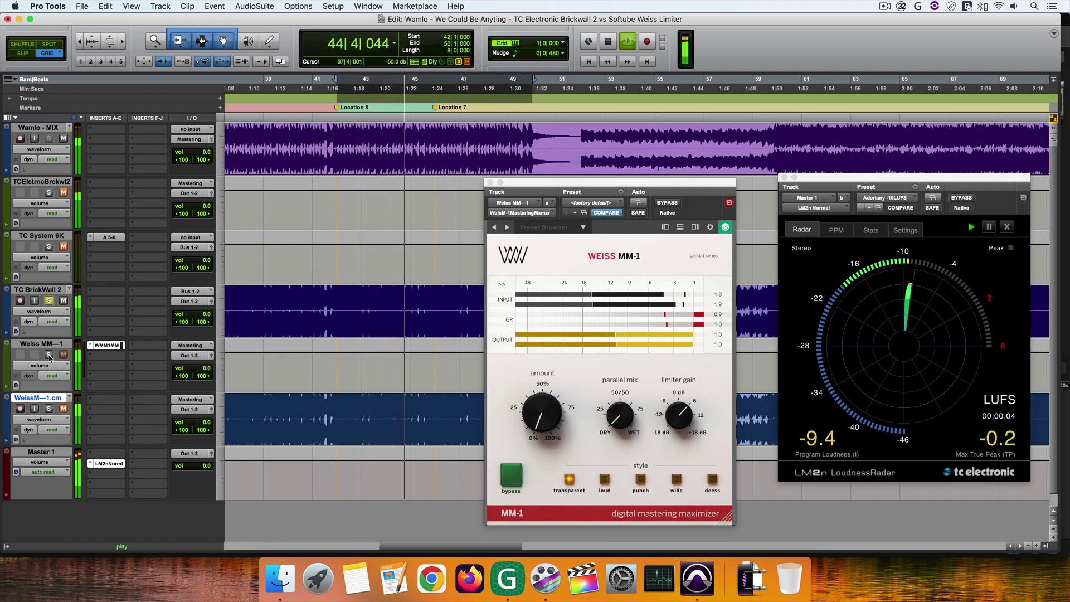
pyautogui.click(50, 355)
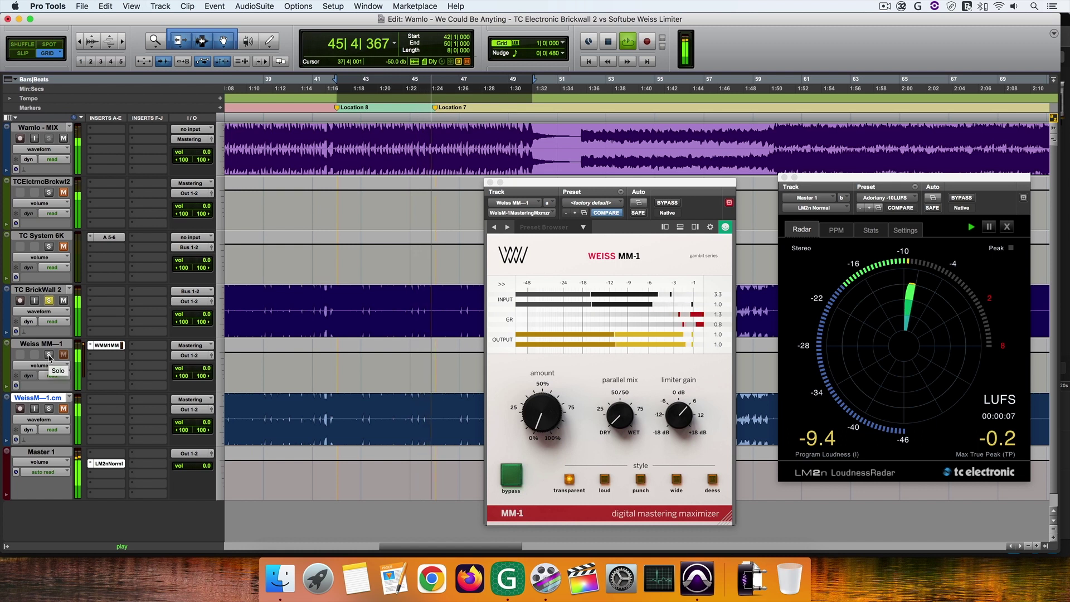
pyautogui.click(49, 301)
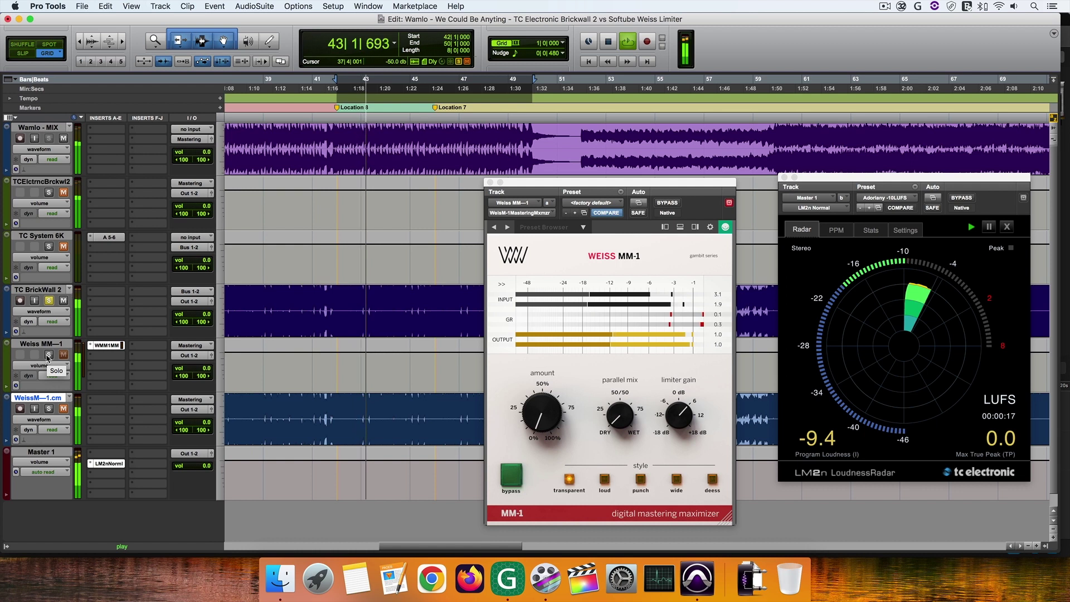
pyautogui.click(48, 355)
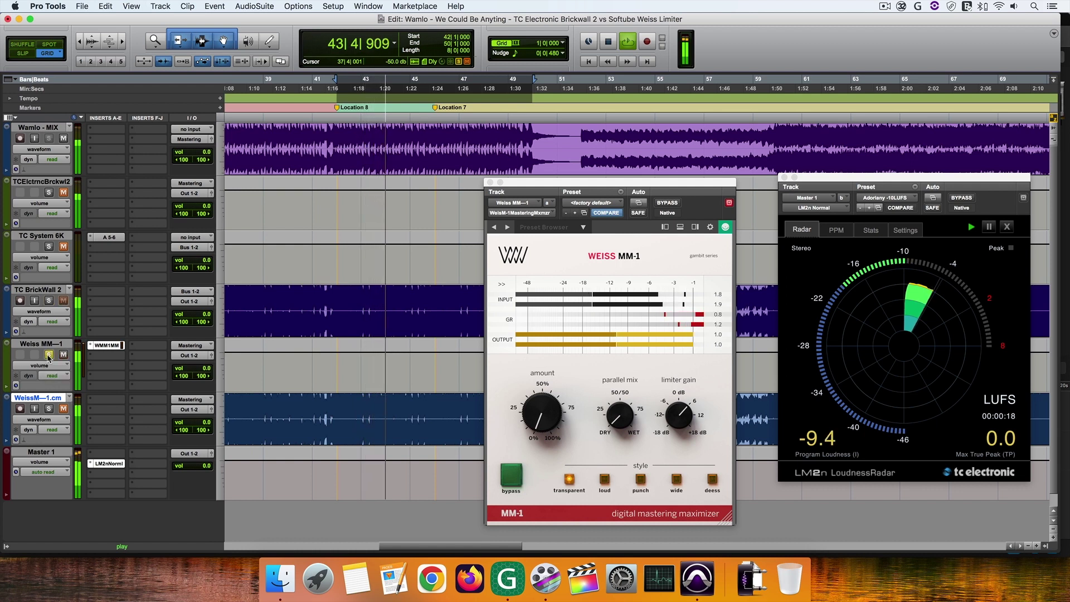
pyautogui.click(49, 301)
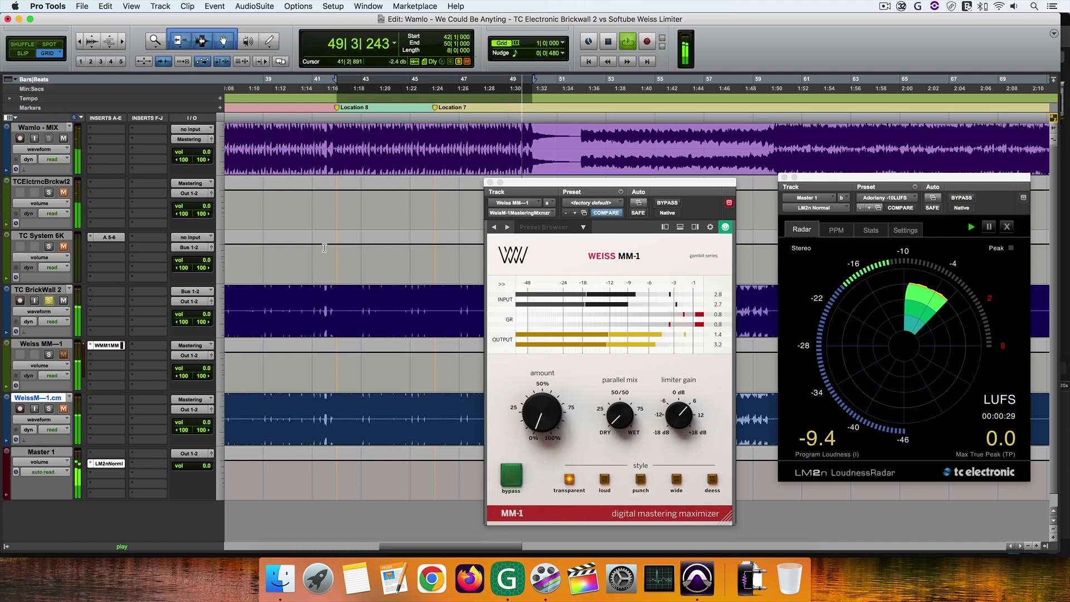
pyautogui.press('space')
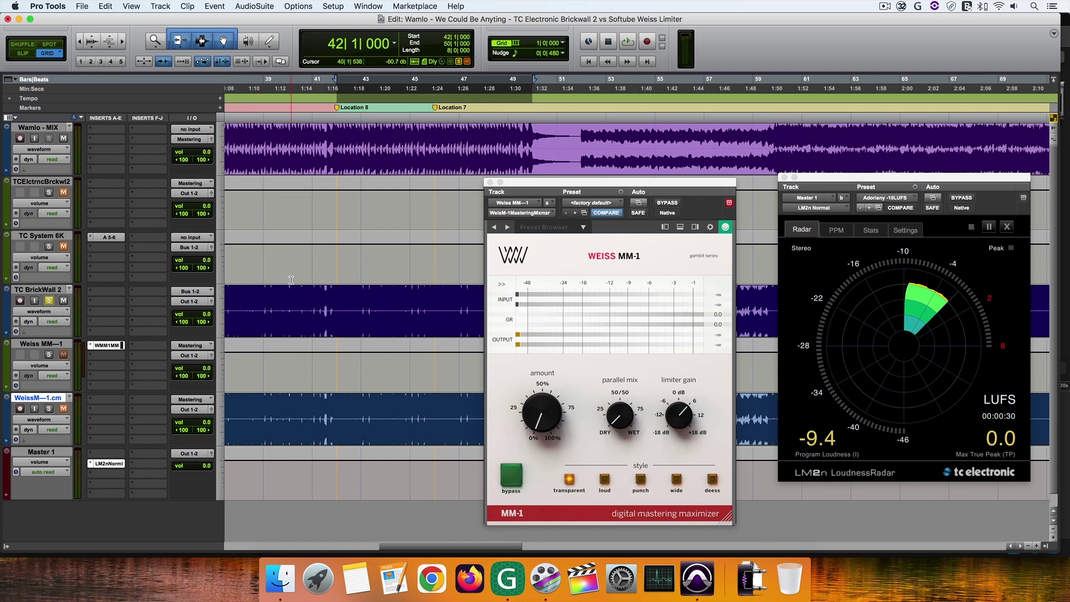
pyautogui.hscroll(5, 291, 279)
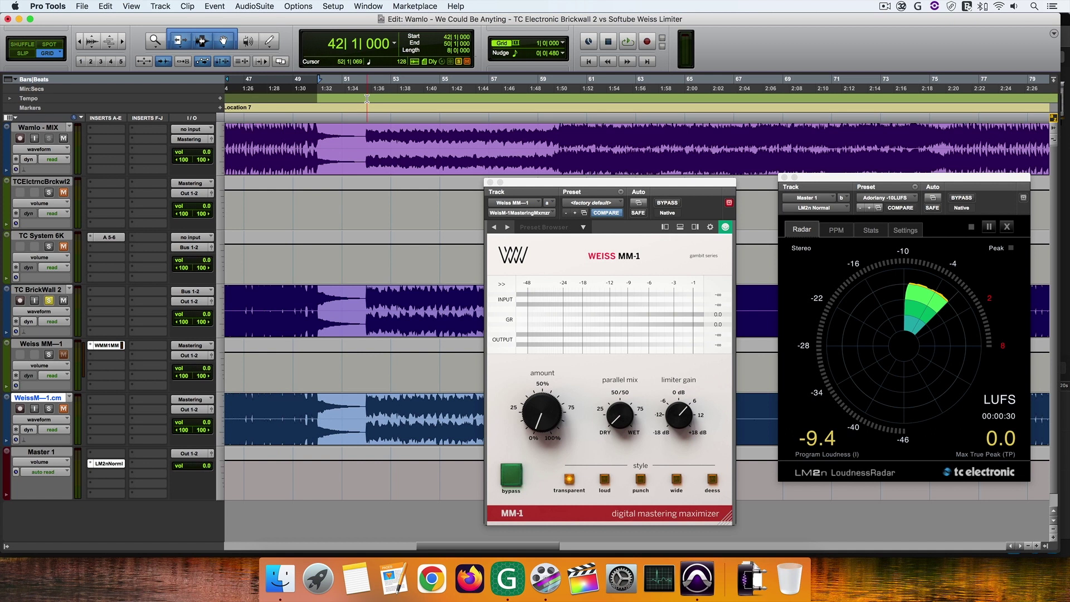
# Audition the masters from bar 55, with the LoudnessRadar reading -13.9 LUFS and -0.8 true peak.
pyautogui.click(439, 94)
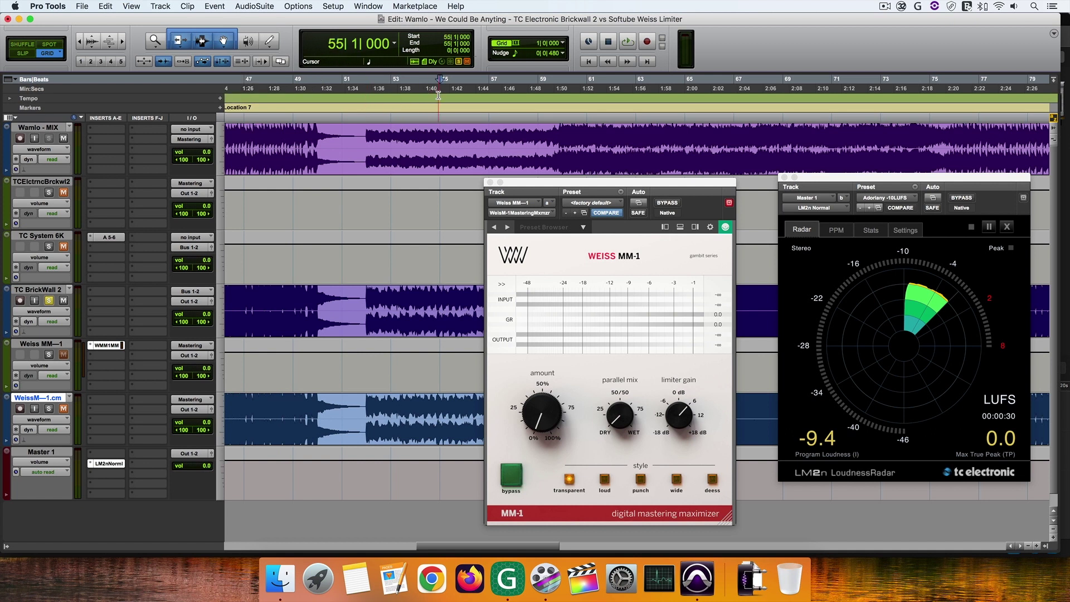
pyautogui.press('space')
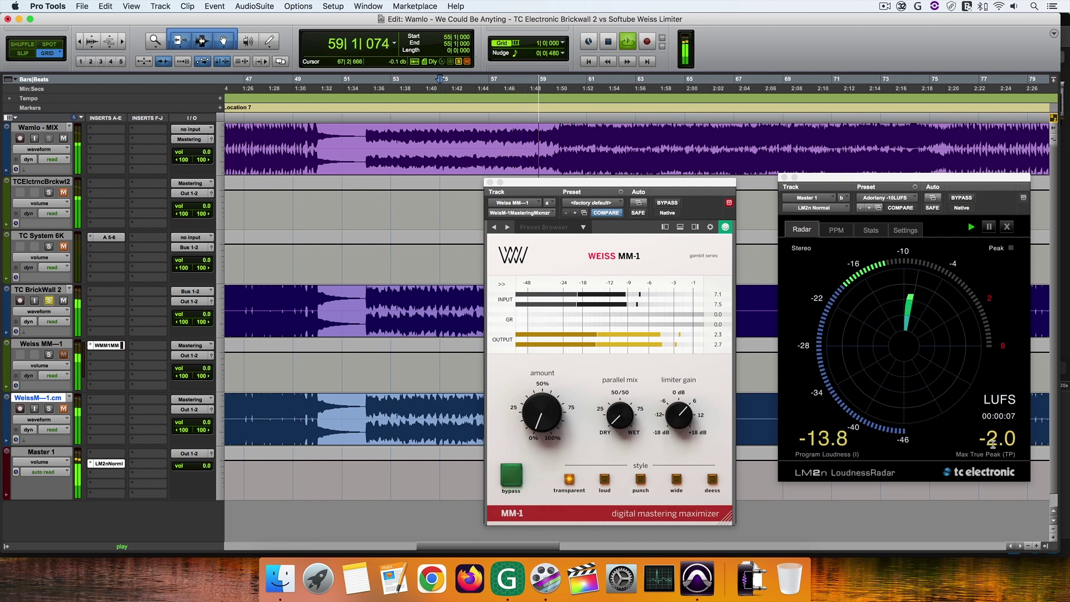
pyautogui.press('space')
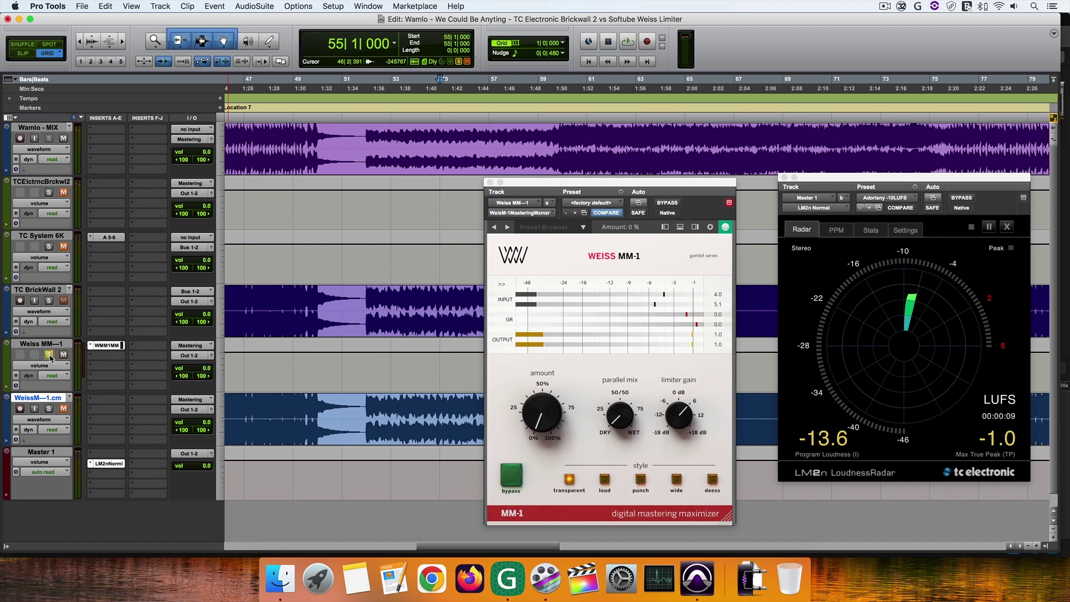
pyautogui.press('space')
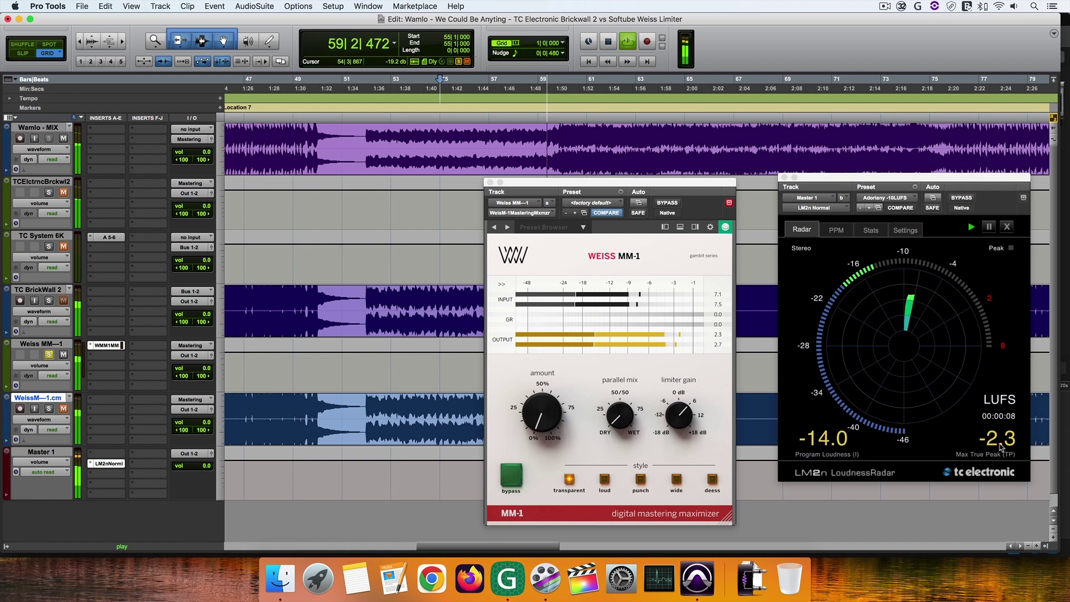
# Stop playback and recall Location 3 to select bars 92–100.
pyautogui.press('space')
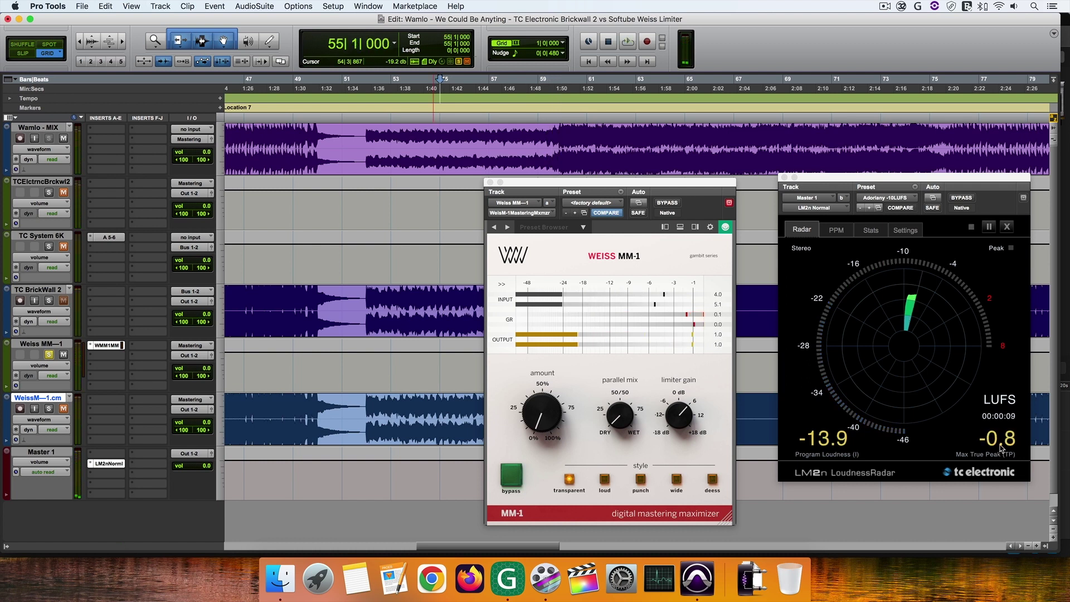
pyautogui.press('KP_Decimal')
pyautogui.press('KP_3')
pyautogui.press('KP_Decimal')
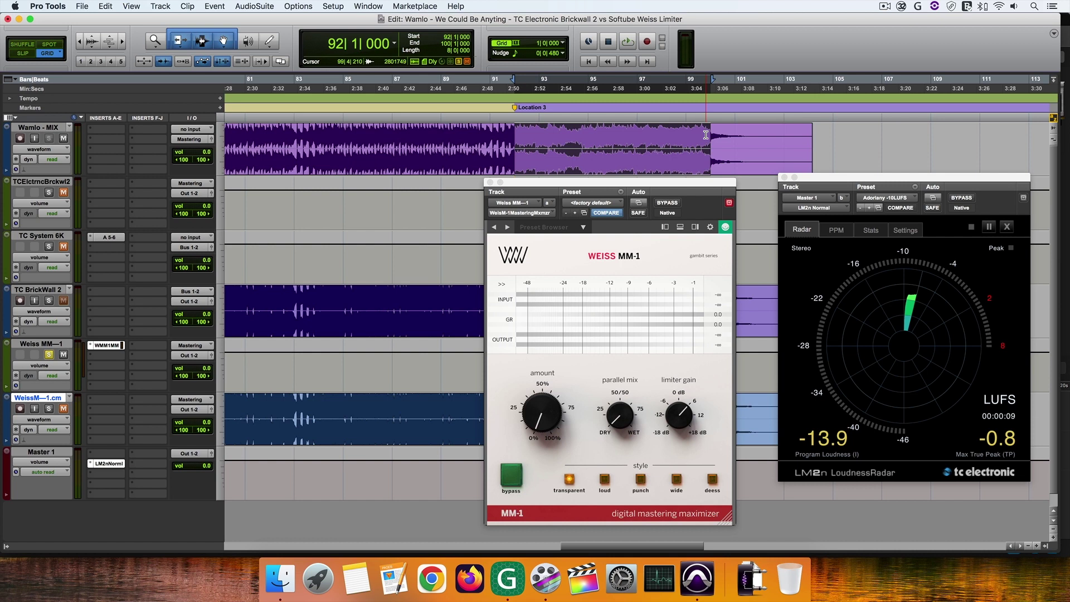
# Play bars 92–100, soloing BrickWall 2, then Weiss MM-1, then BrickWall 2; meter shows -9.5 LUFS, -0.7 true peak.
pyautogui.press('space')
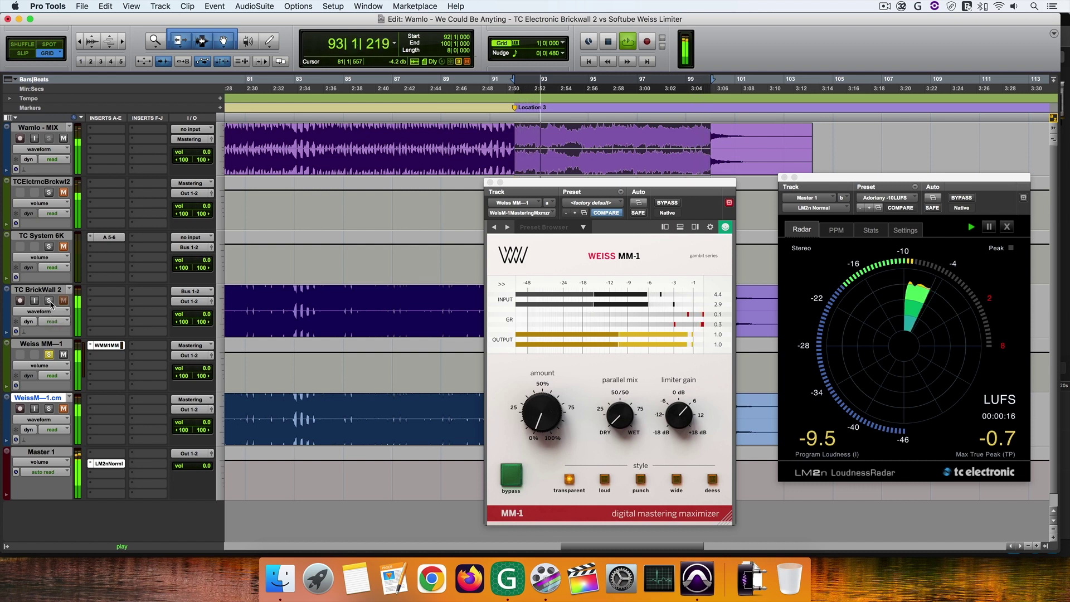
pyautogui.click(49, 300)
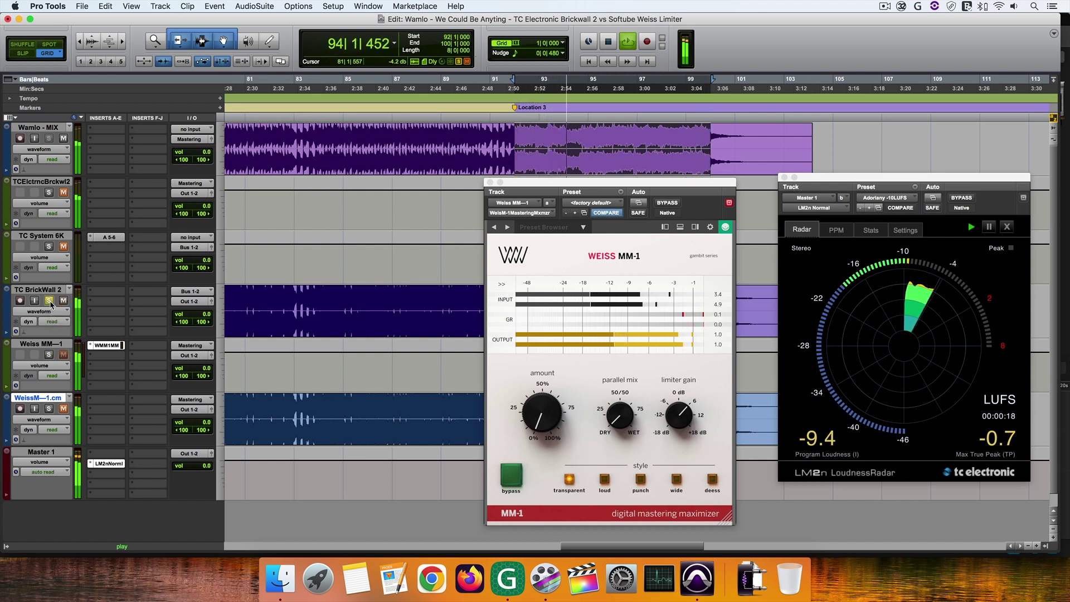
pyautogui.click(48, 354)
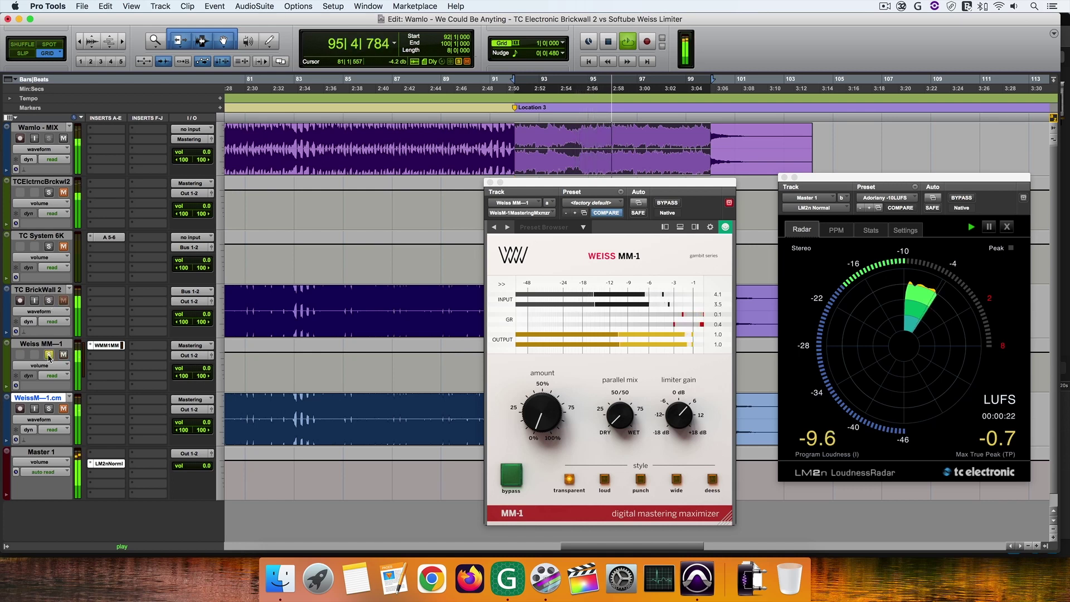
pyautogui.click(49, 301)
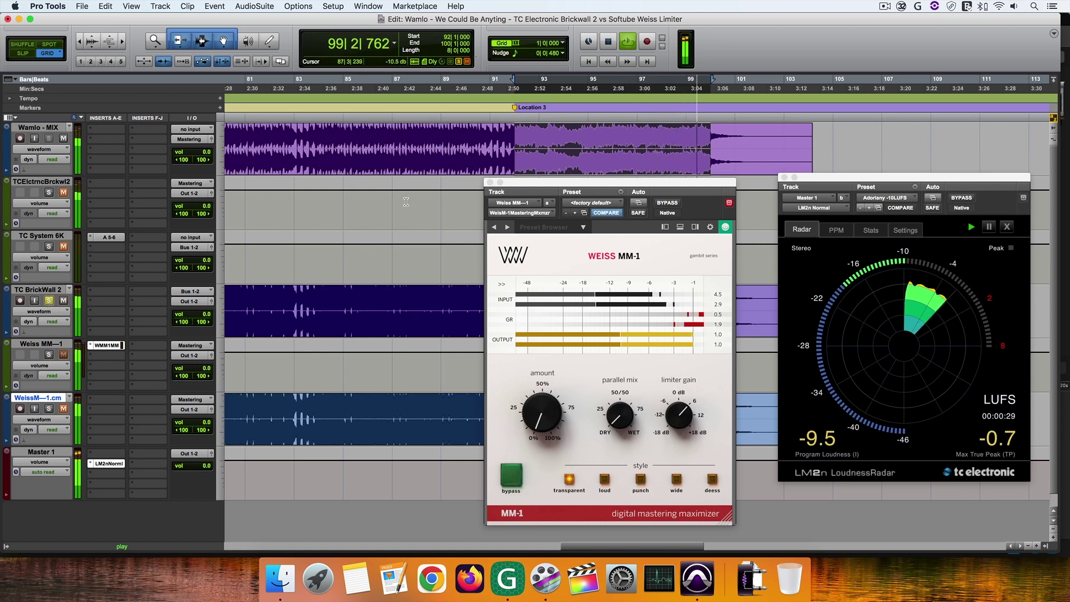
pyautogui.press('space')
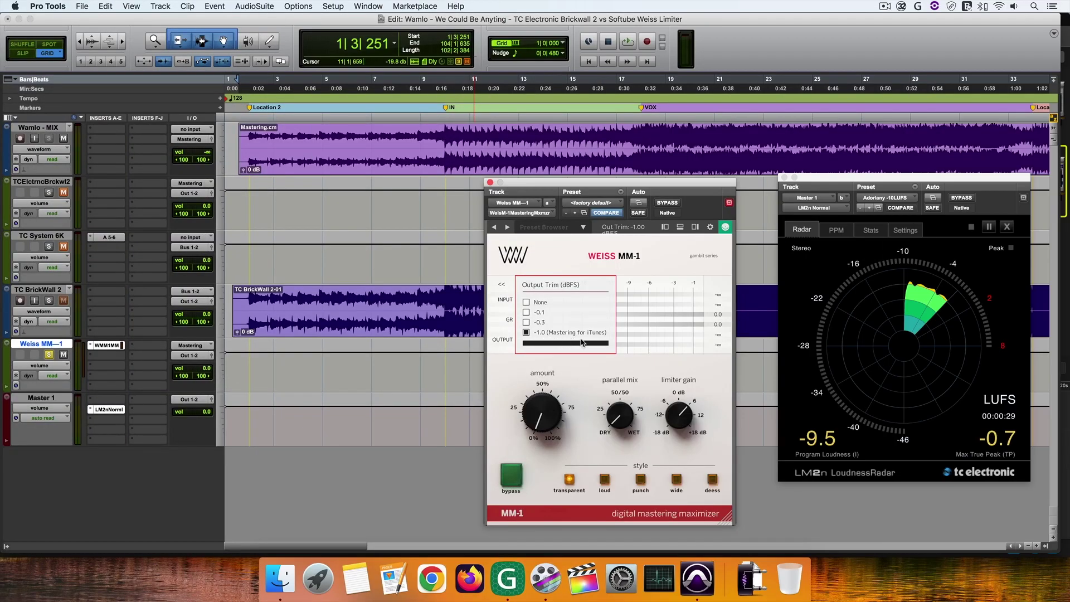
# Commit the Weiss MM-1 insert to a new clip and analyse it in LC2n: -9.8 LKFS, 0.1 dBTP.
pyautogui.click(580, 381)
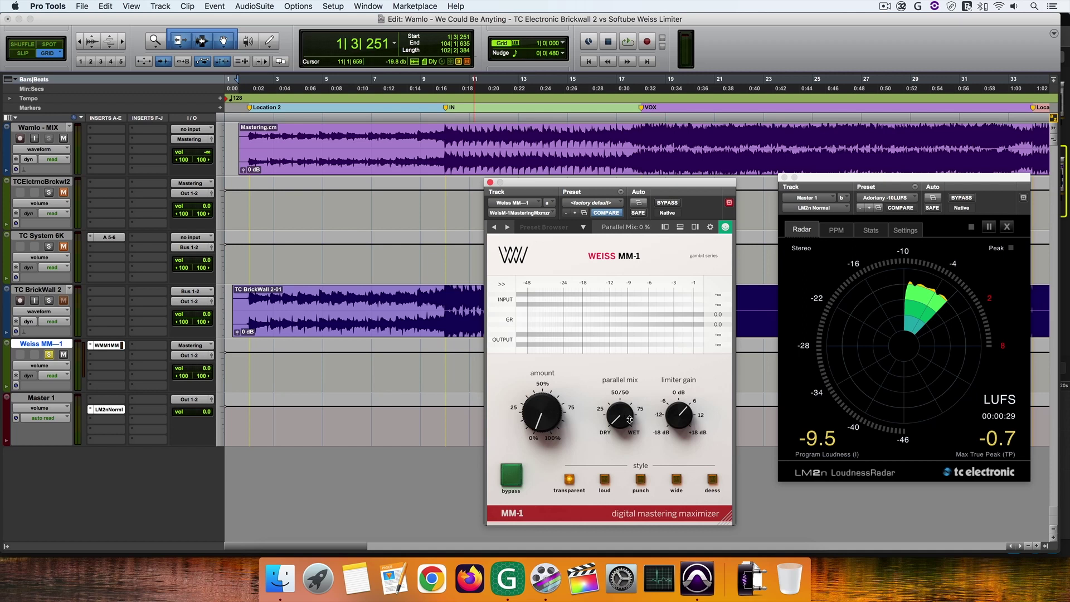
pyautogui.rightClick(53, 345)
pyautogui.click(84, 502)
pyautogui.click(577, 303)
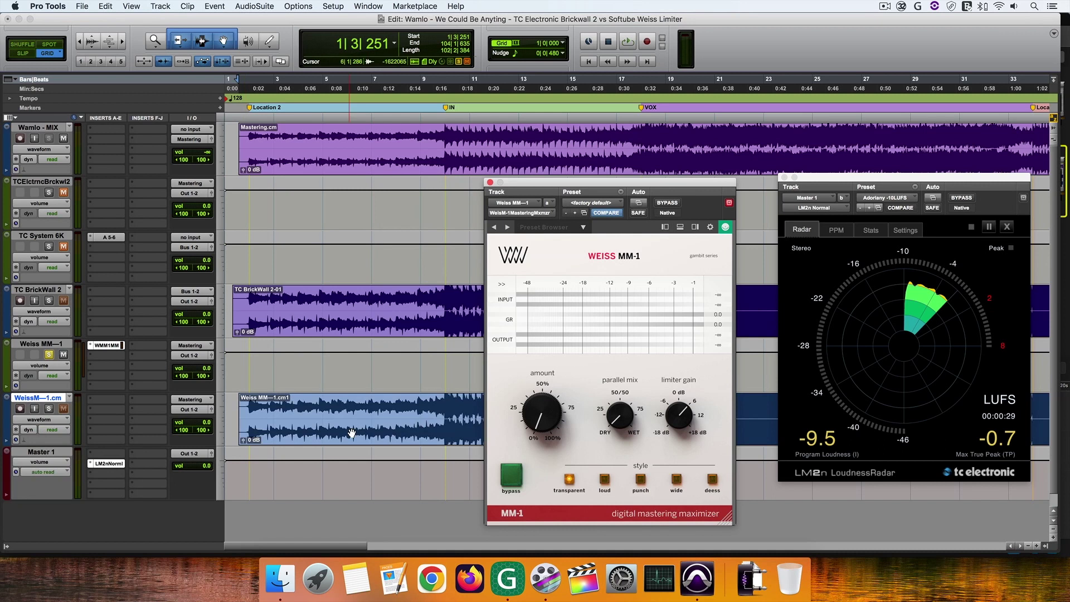
pyautogui.click(254, 7)
pyautogui.click(390, 376)
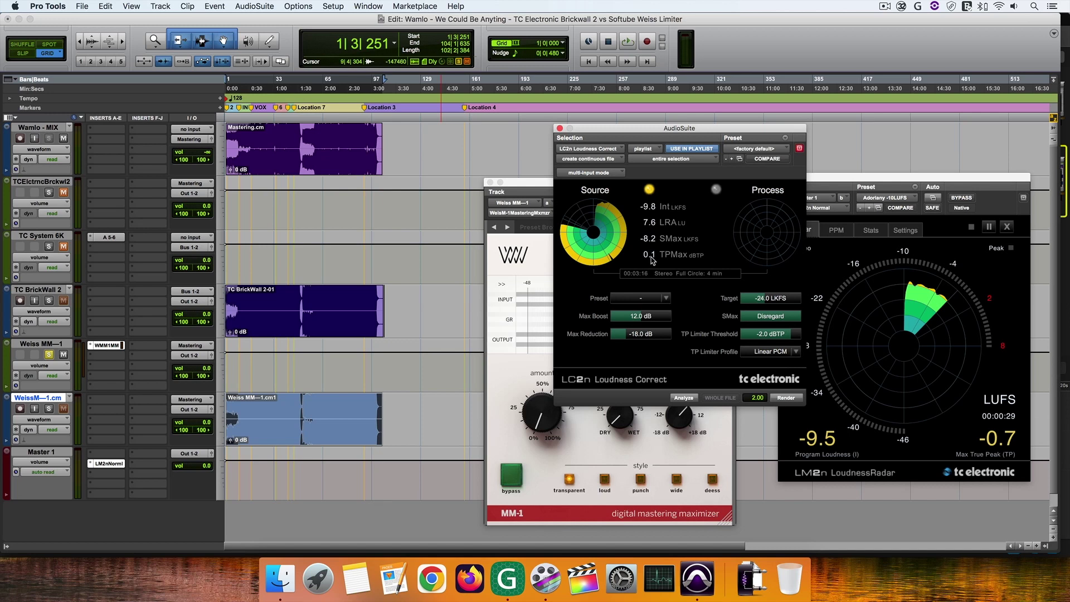
# Reveal the Weiss MM-1 -1.0 dBFS output trim, re-run the LC2n analysis, then close Loudness Correct.
pyautogui.moveTo(519, 182); pyautogui.dragTo(323, 145)
pyautogui.click(351, 304)
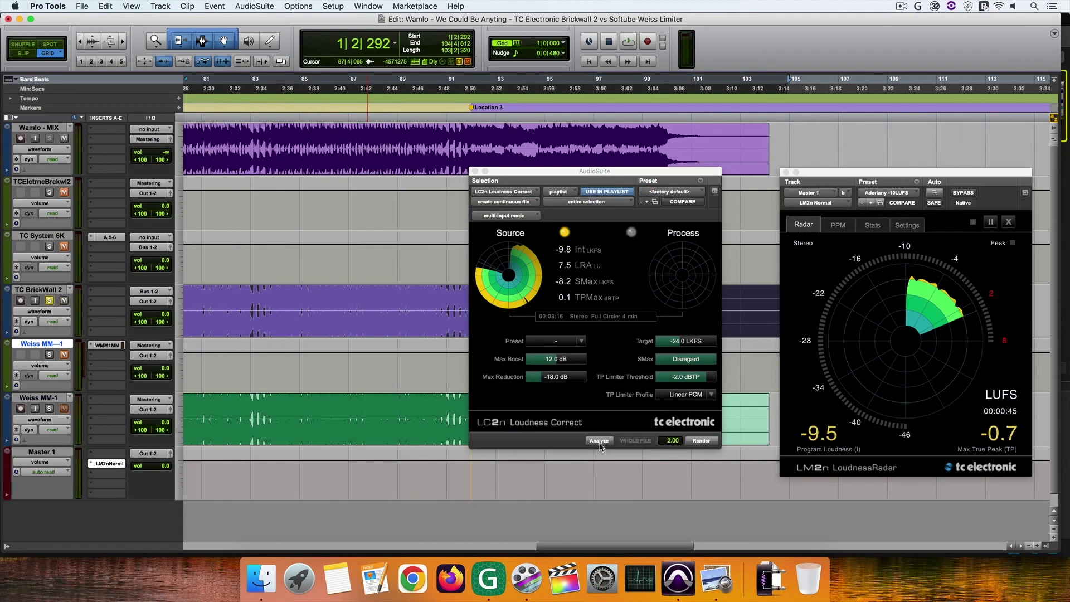
pyautogui.click(600, 441)
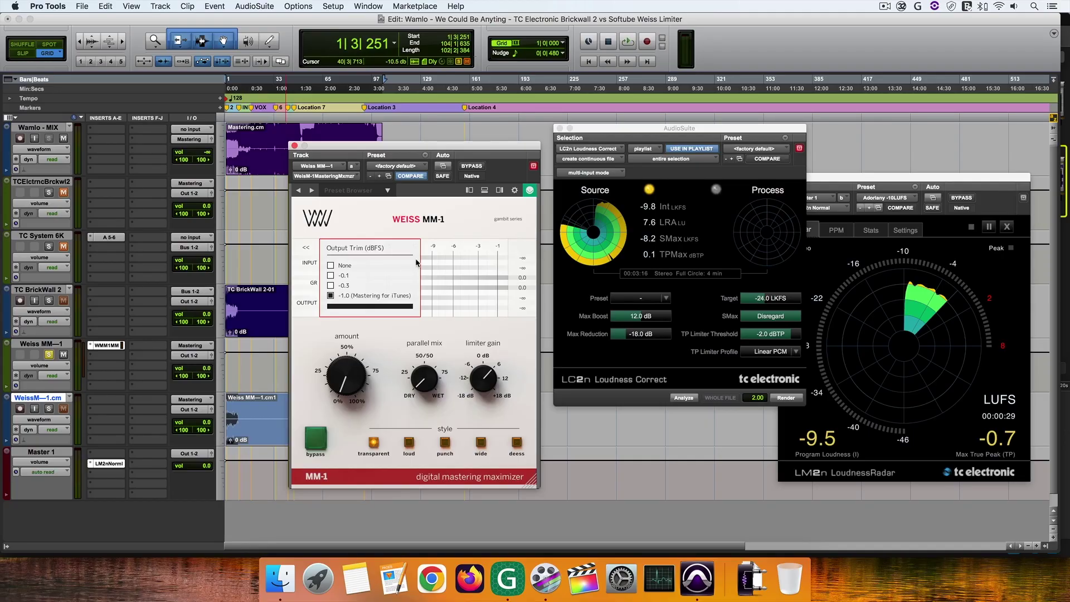
pyautogui.click(559, 129)
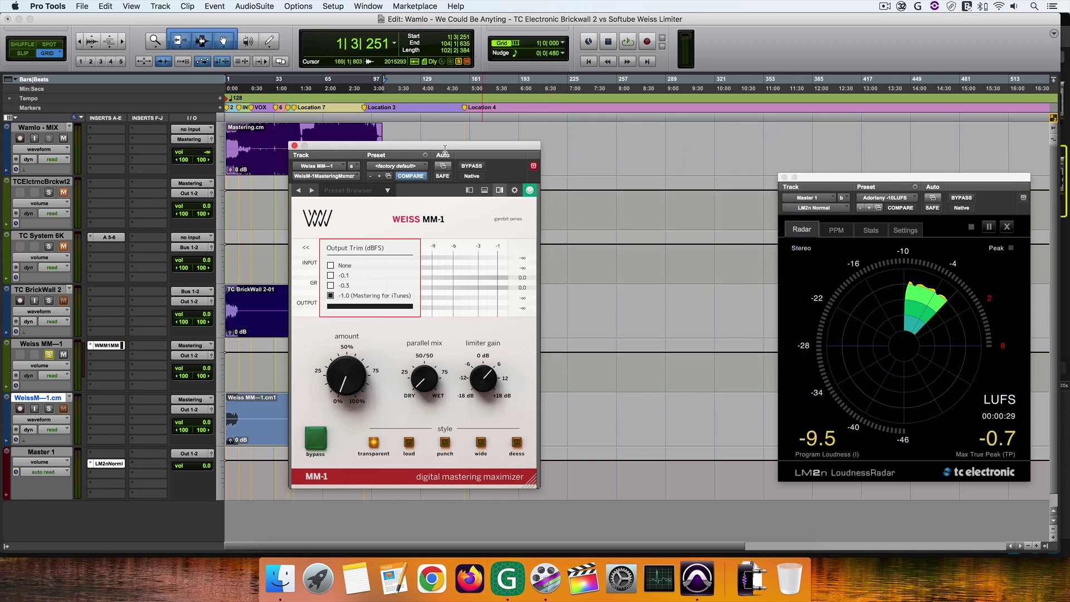
# Zoom in and play bars 42–46, with the LoudnessRadar reading -9.3 LUFS and 0.0 true peak.
pyautogui.moveTo(440, 149); pyautogui.dragTo(518, 151)
pyautogui.press('super+bracketright')
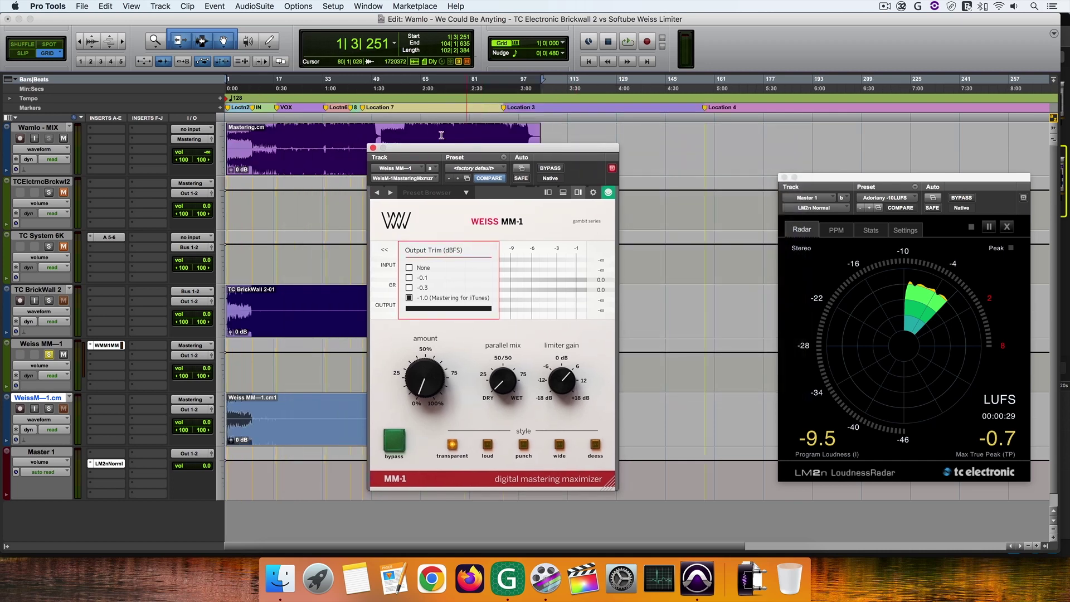
pyautogui.press('super+bracketright')
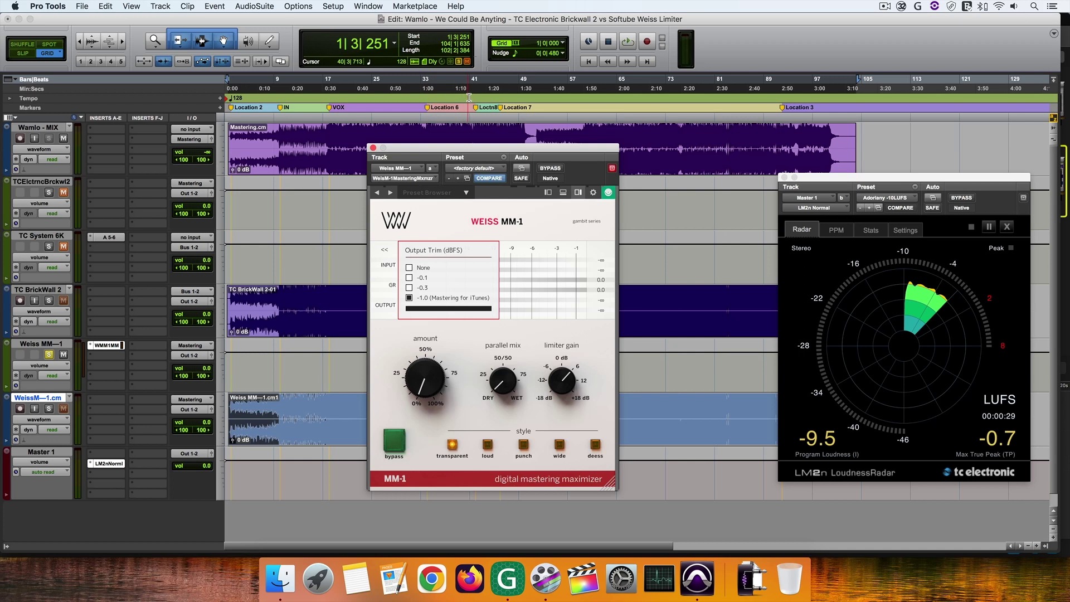
pyautogui.moveTo(475, 97); pyautogui.dragTo(498, 98)
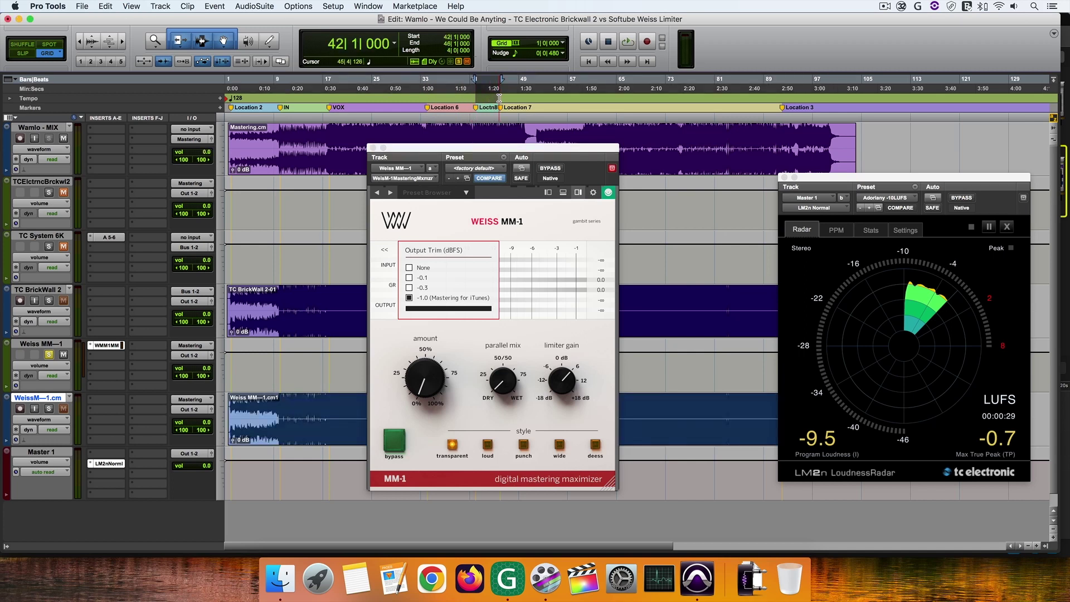
pyautogui.press('space')
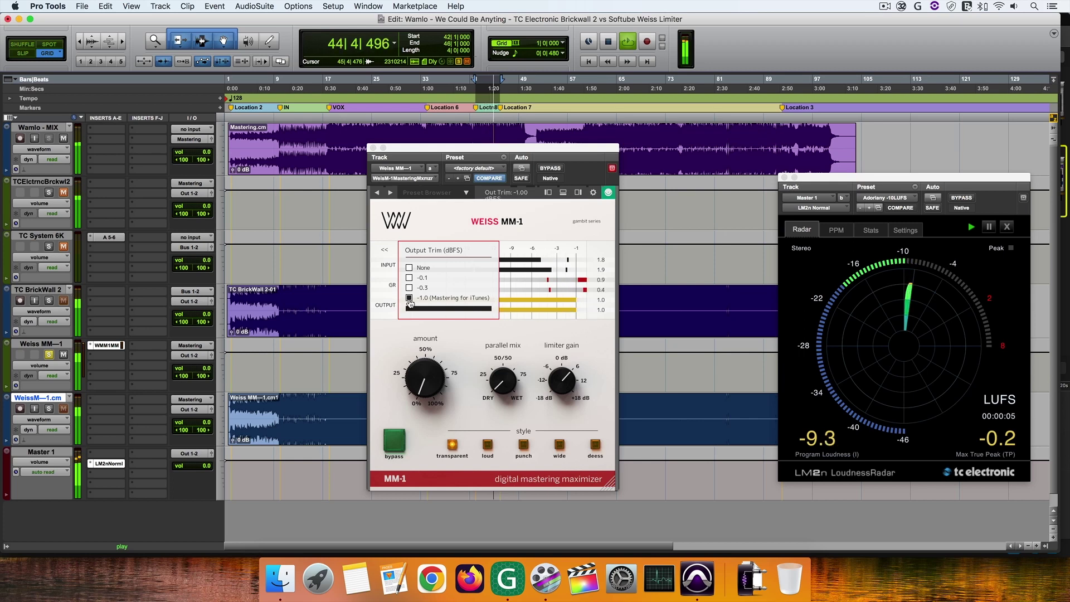
pyautogui.click(385, 250)
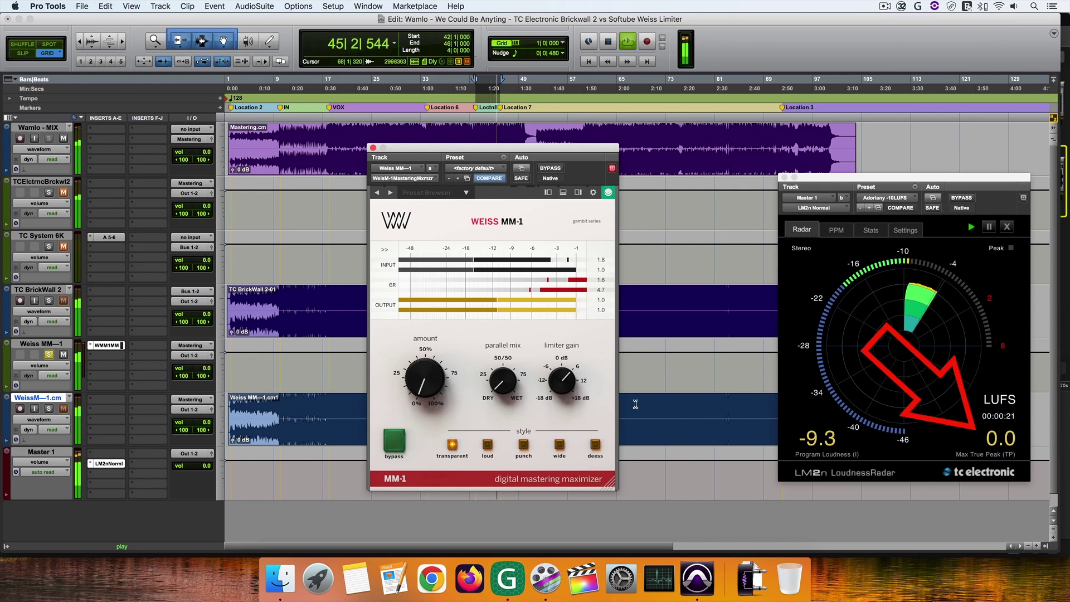
pyautogui.press('space')
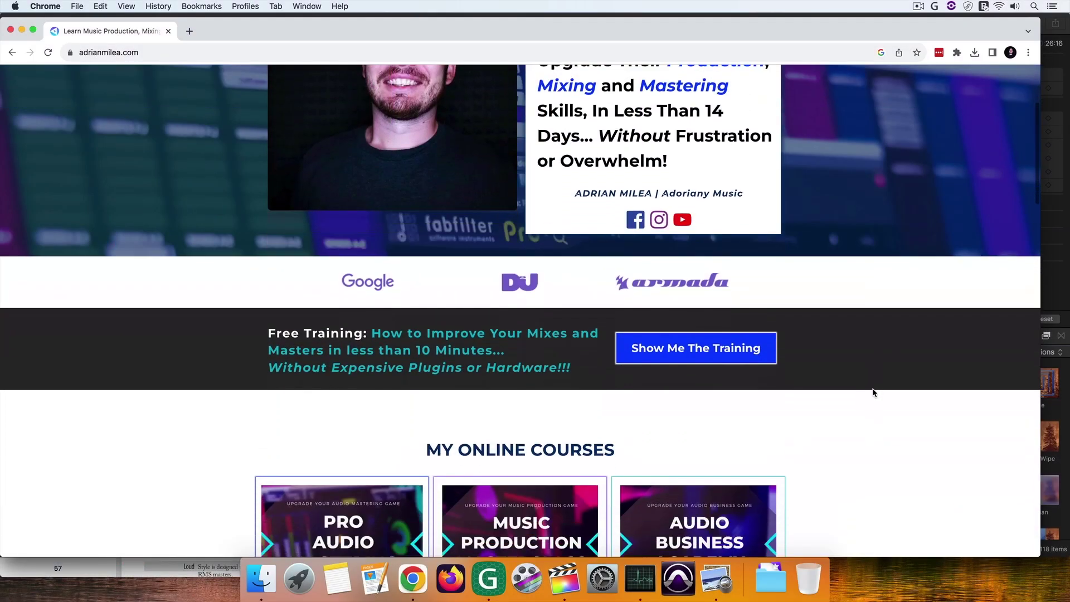
pyautogui.scroll(-7, 872, 391)
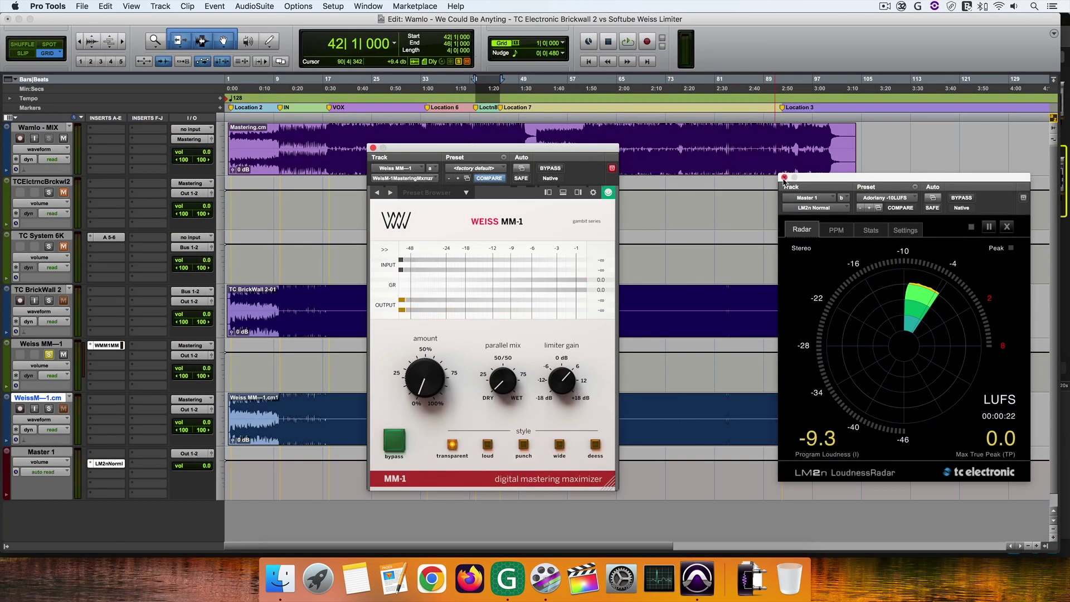
# Close the LoudnessRadar meter and move the Weiss MM-1 window higher over the tracks.
pyautogui.click(784, 177)
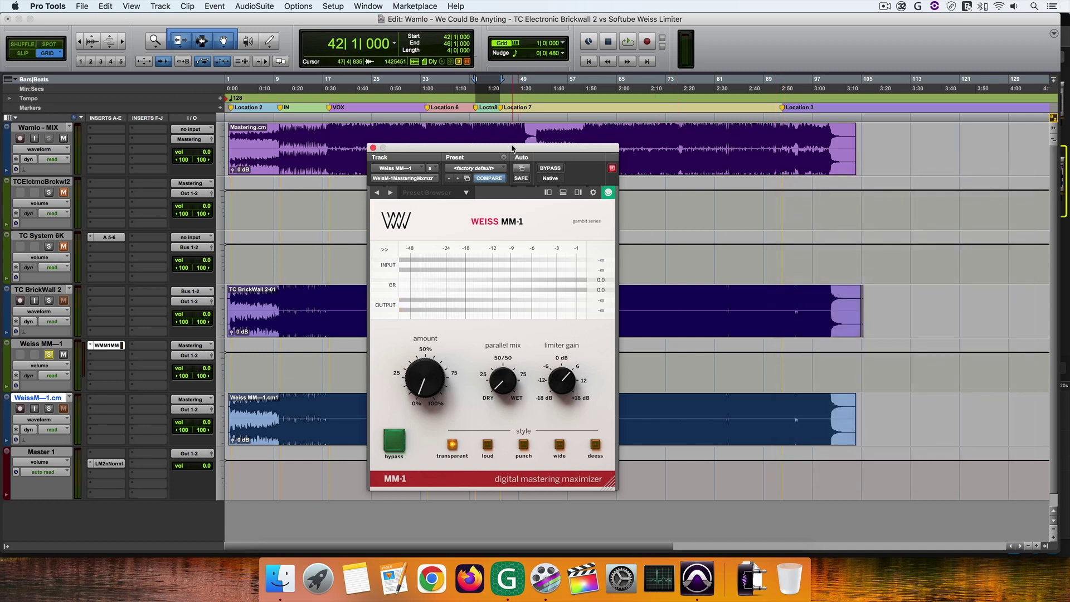
pyautogui.moveTo(512, 147); pyautogui.dragTo(511, 121)
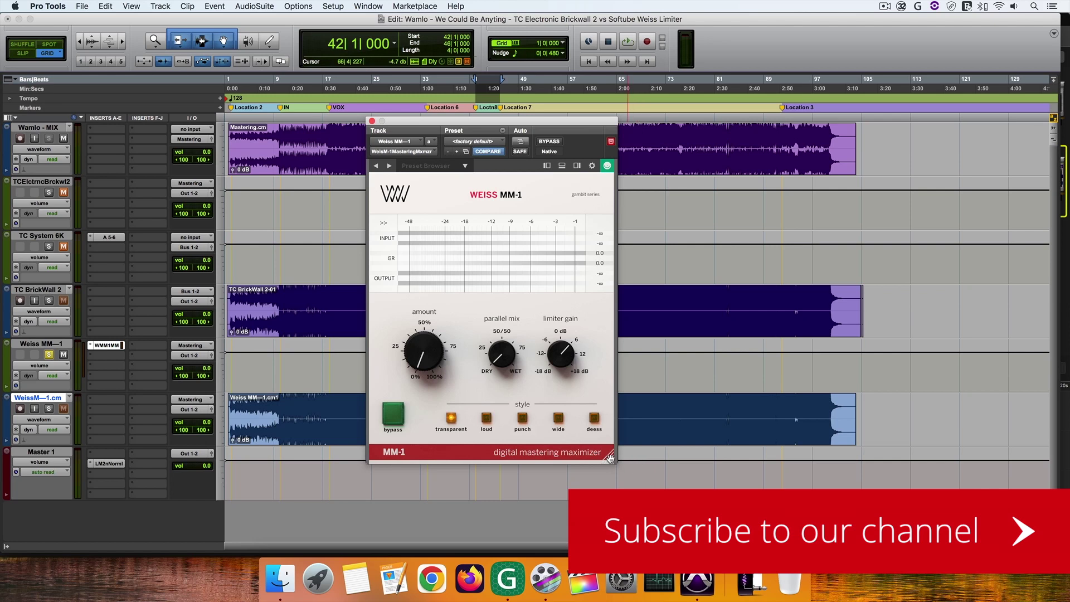
# Resize the Weiss MM-1 window larger by its corner, then trim it slightly smaller.
pyautogui.moveTo(609, 457); pyautogui.dragTo(658, 526)
pyautogui.moveTo(671, 488); pyautogui.dragTo(655, 484)
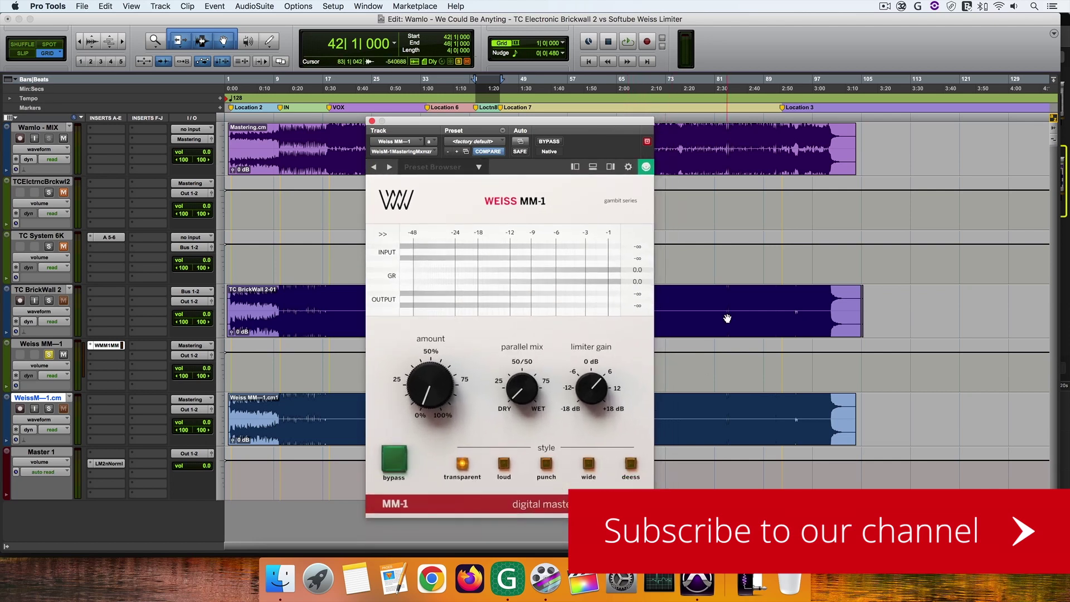
pyautogui.moveTo(532, 394)
pyautogui.moveTo(431, 400)
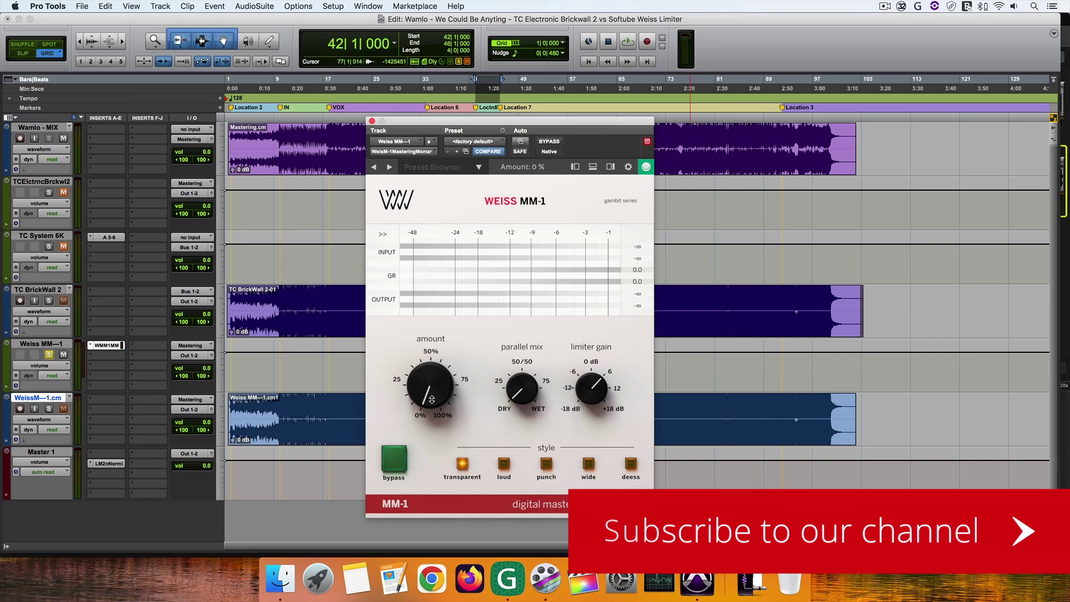